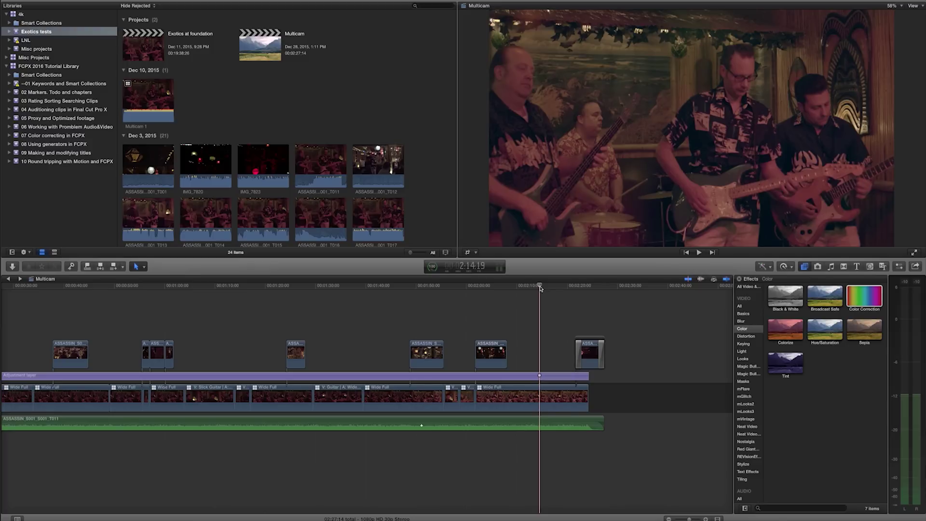
- Play the Multicam project from near its start, then stop playback
{"action": "key", "text": "space"}
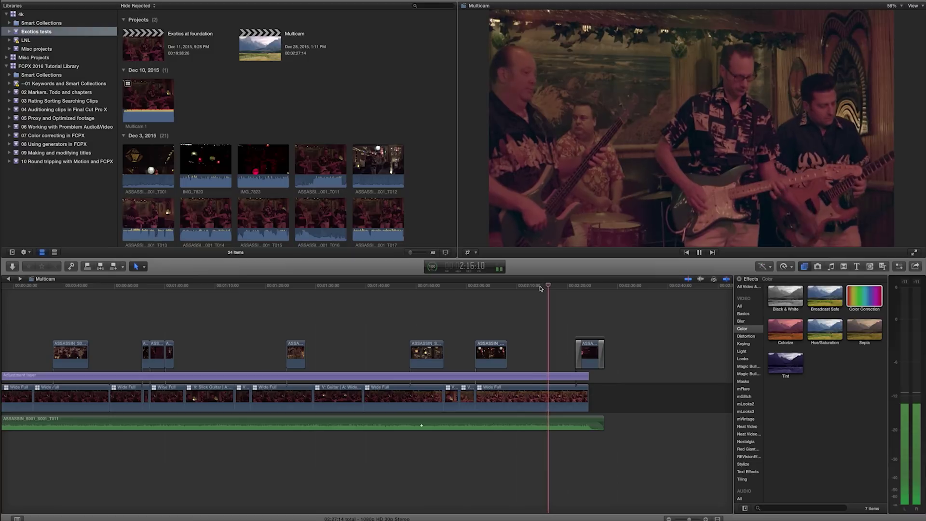
{"action": "left_click", "coordinate": [541, 286]}
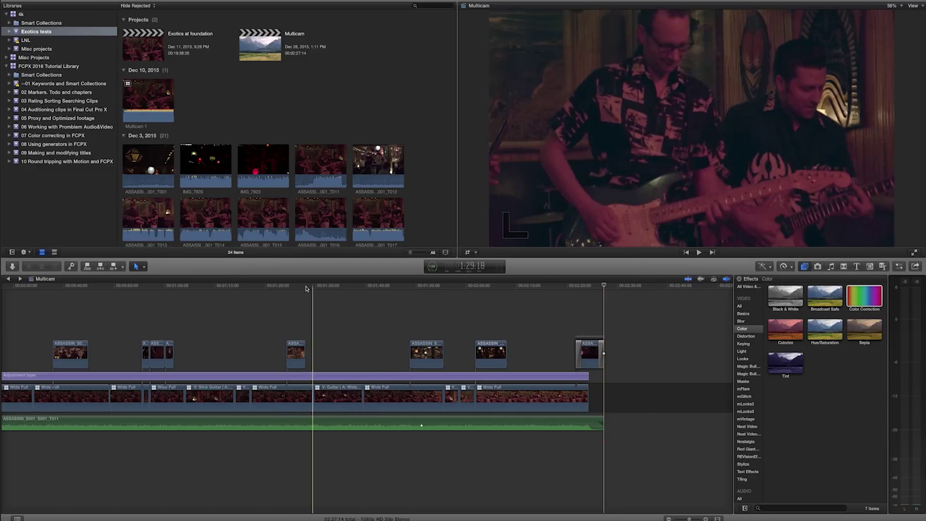
{"action": "scroll", "coordinate": [238, 290], "scroll_direction": "left", "scroll_amount": 2}
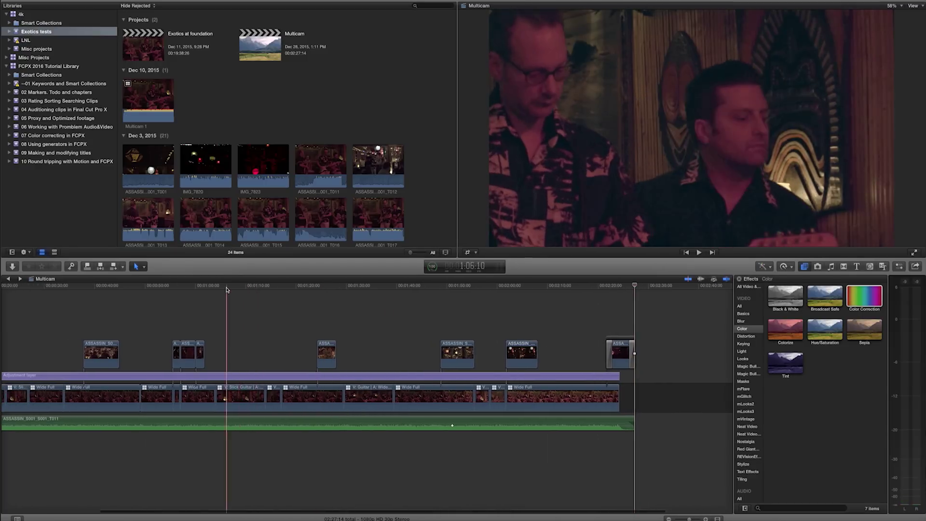
{"action": "scroll", "coordinate": [227, 290], "scroll_direction": "left", "scroll_amount": 5}
{"action": "scroll", "coordinate": [224, 290], "scroll_direction": "left", "scroll_amount": 3}
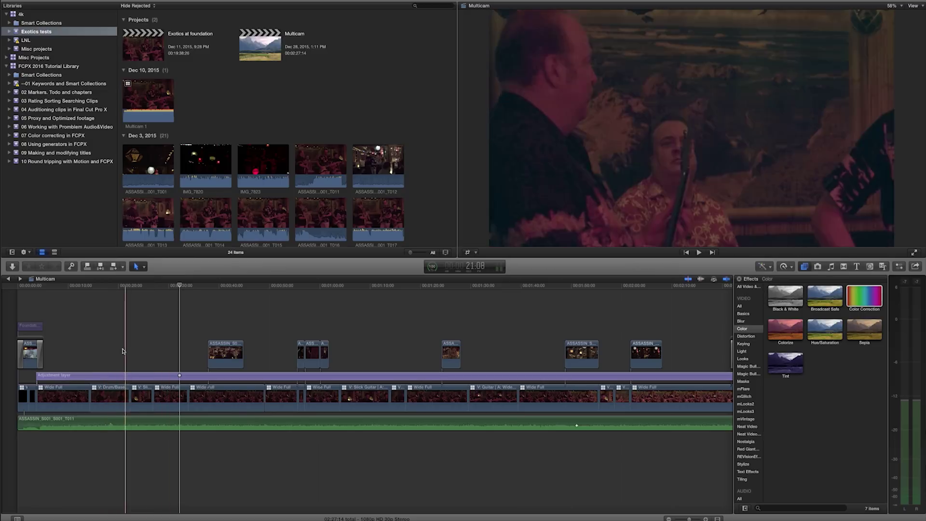
{"action": "key", "text": "space"}
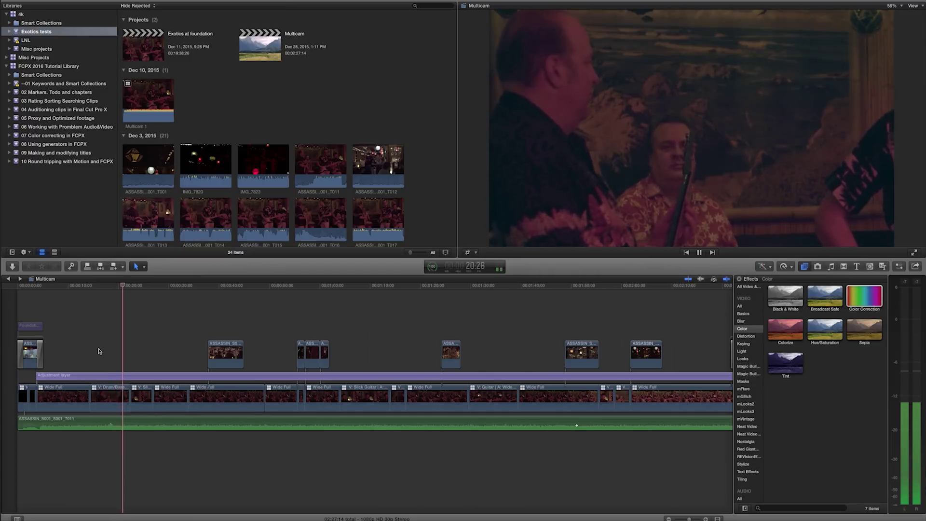
{"action": "mouse_move", "coordinate": [217, 507]}
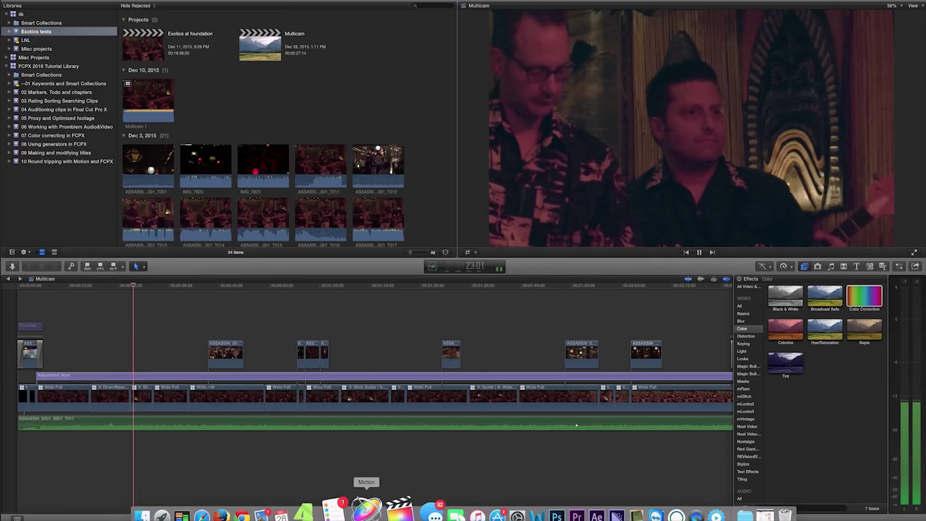
{"action": "key", "text": "space"}
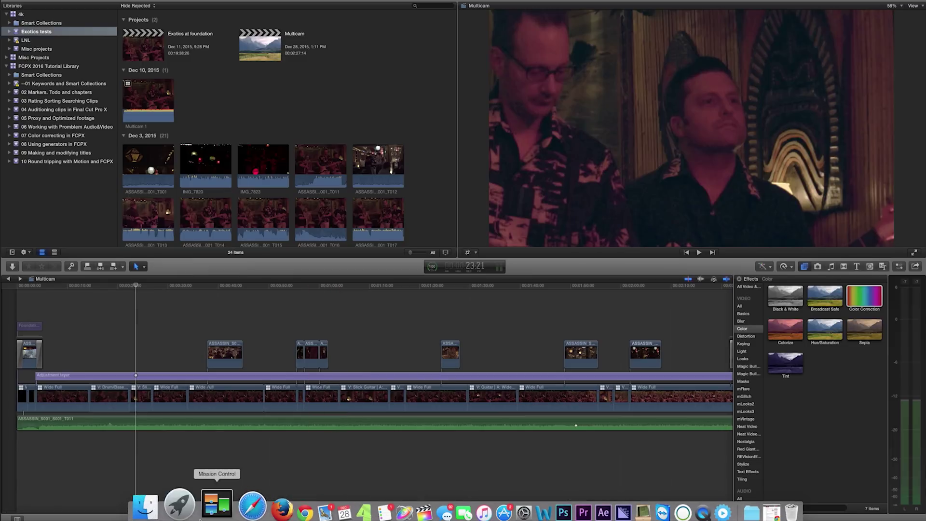
- Quick Look the first original ASSASSIN clip in Finder, then show the Proxy Media folder
{"action": "left_click", "coordinate": [171, 506]}
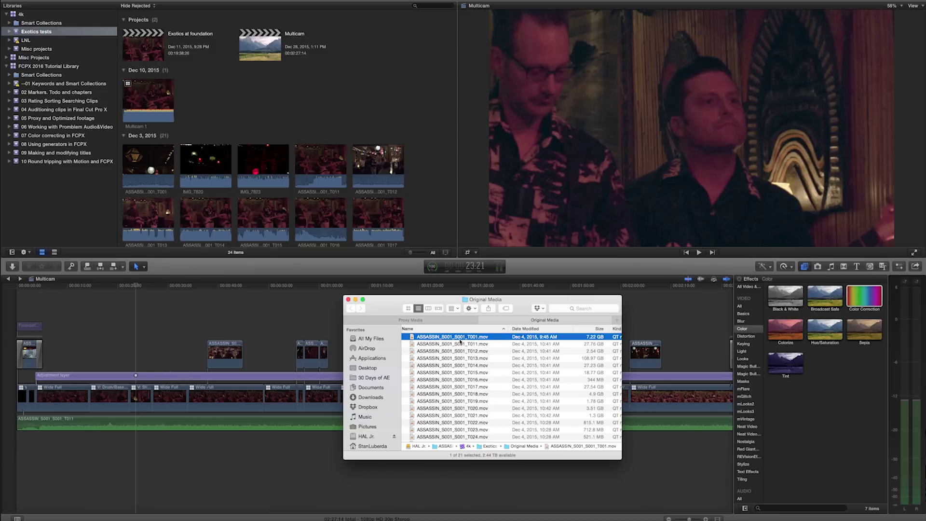
{"action": "key", "text": "space"}
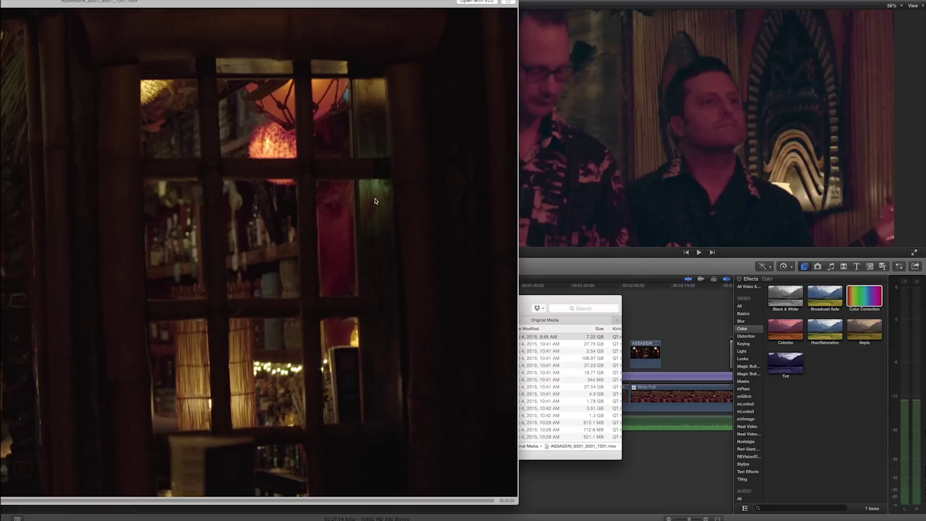
{"action": "left_click", "coordinate": [553, 312]}
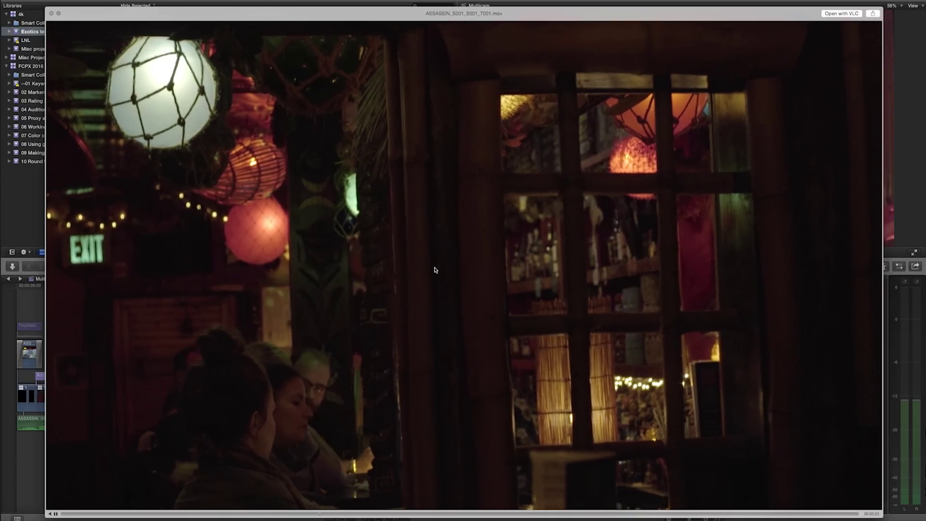
{"action": "key", "text": "space"}
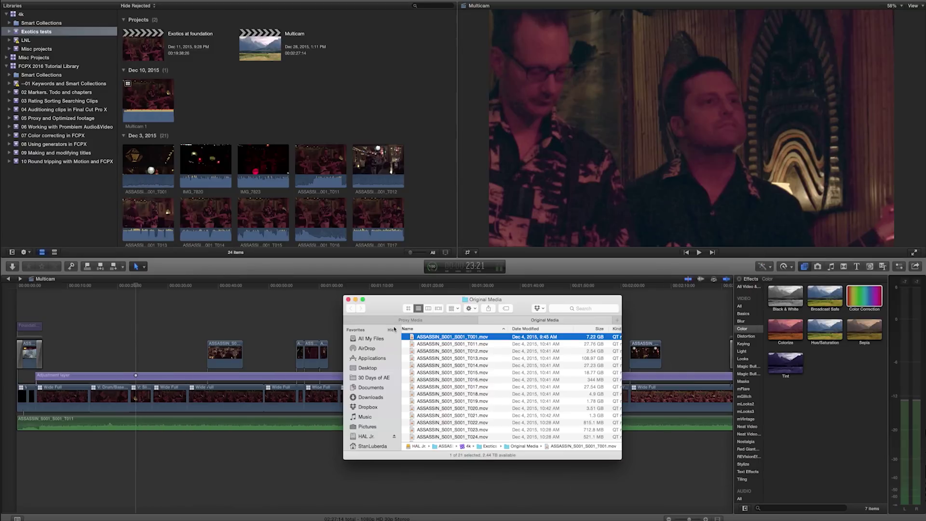
{"action": "left_click", "coordinate": [440, 320]}
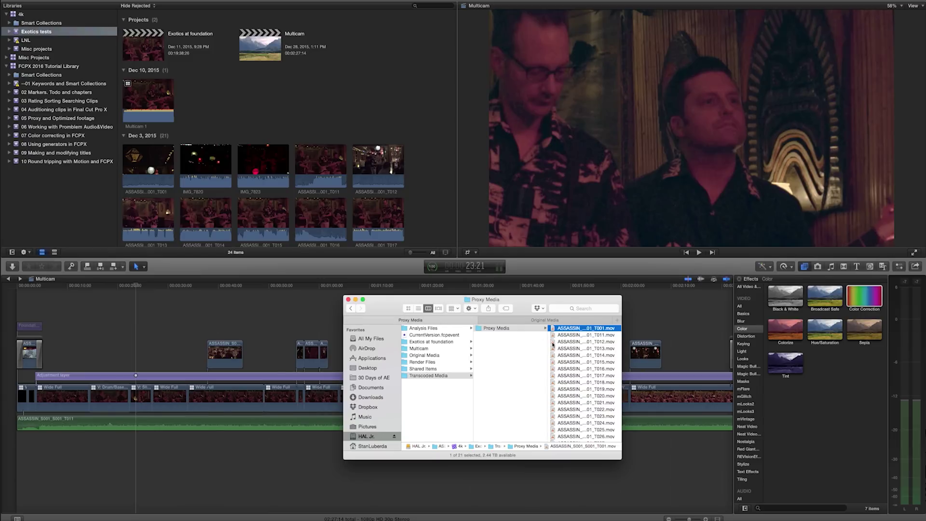
- Preview the 480 MB ASSASSIN proxy against its 7.22 GB original, then close Finder
{"action": "left_click", "coordinate": [527, 320]}
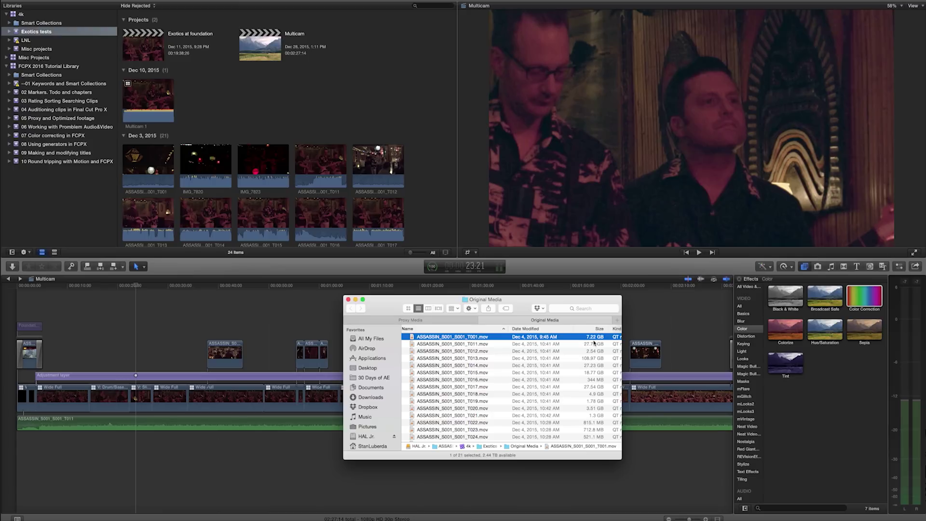
{"action": "left_click", "coordinate": [443, 321]}
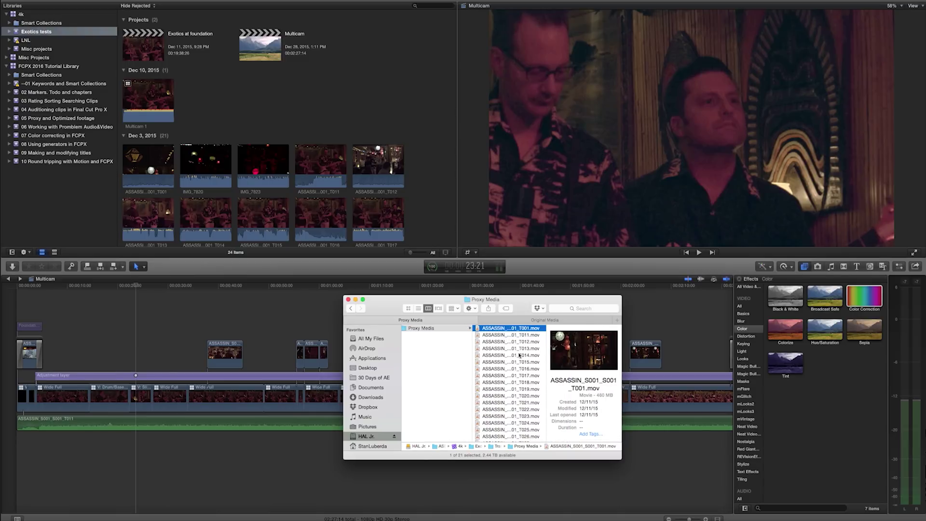
{"action": "key", "text": "space"}
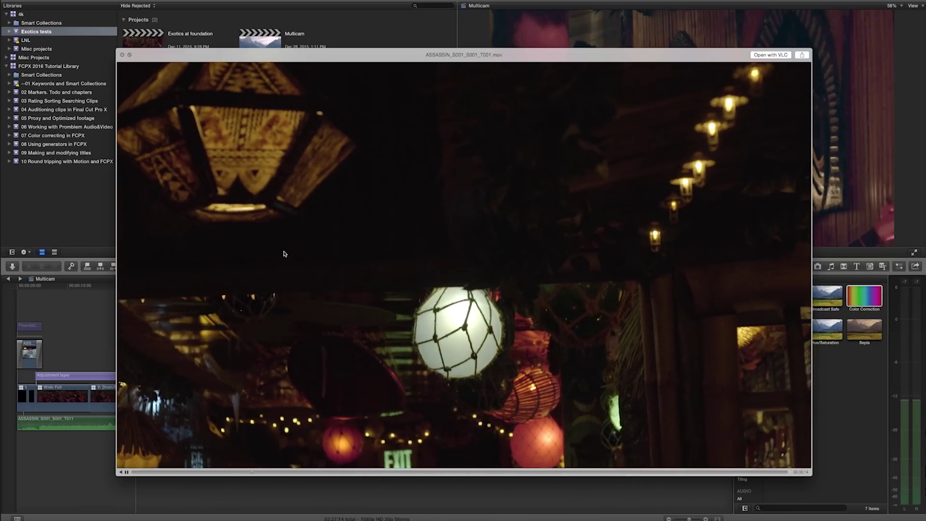
{"action": "key", "text": "space"}
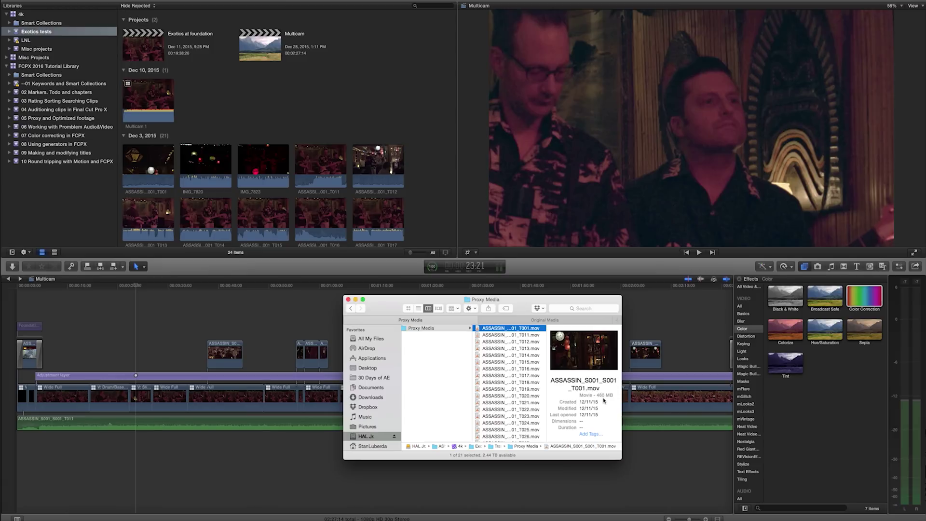
{"action": "scroll", "coordinate": [593, 398], "scroll_direction": "right", "scroll_amount": 3}
{"action": "scroll", "coordinate": [505, 366], "scroll_direction": "left", "scroll_amount": 3}
{"action": "scroll", "coordinate": [504, 367], "scroll_direction": "left", "scroll_amount": 2}
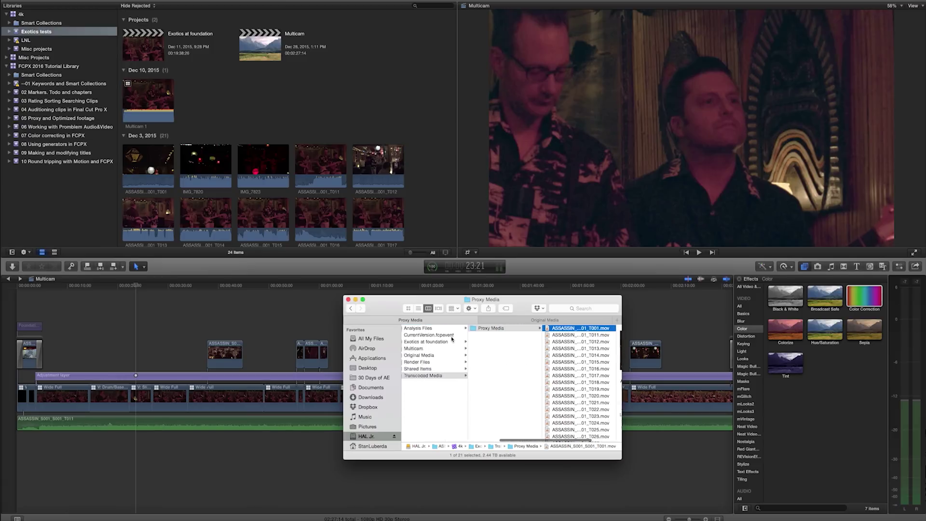
{"action": "scroll", "coordinate": [504, 366], "scroll_direction": "left", "scroll_amount": 2}
{"action": "left_click", "coordinate": [510, 322]}
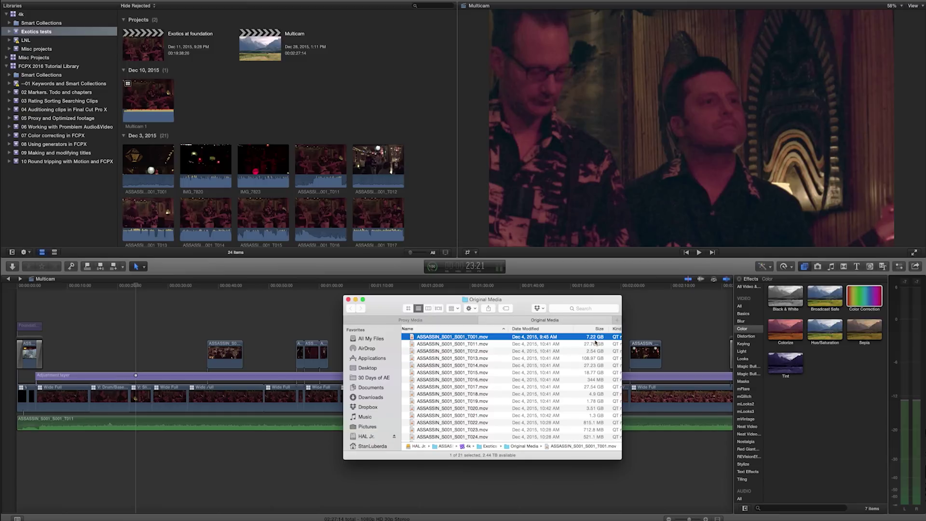
{"action": "left_click", "coordinate": [348, 299]}
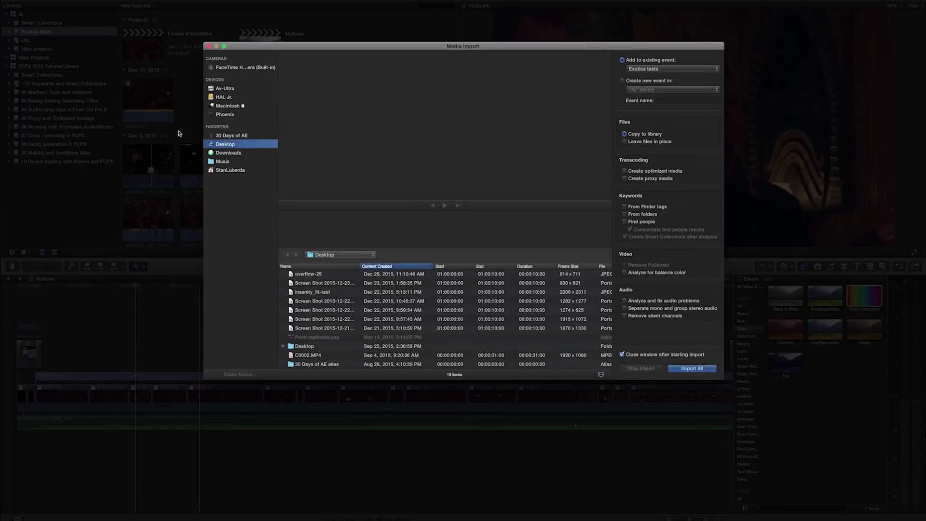
{"action": "scroll", "coordinate": [304, 340], "scroll_direction": "down", "scroll_amount": 5}
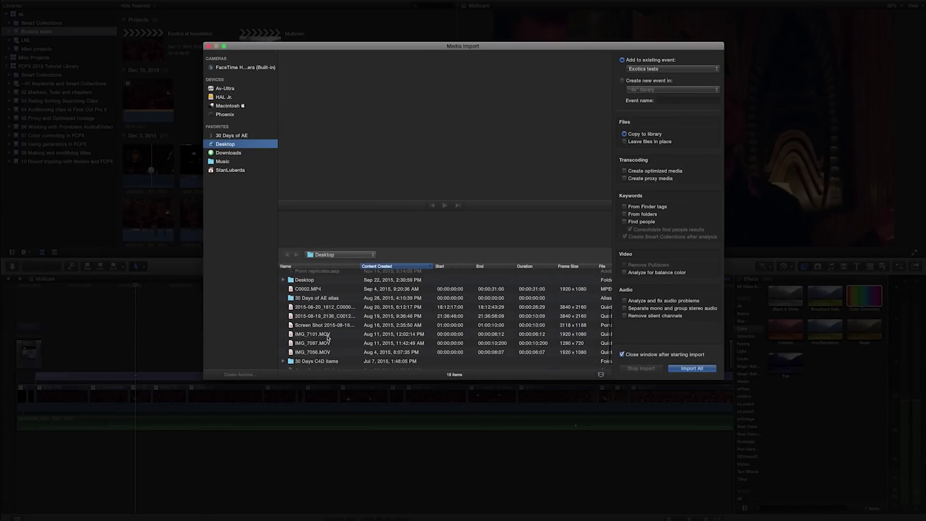
{"action": "left_click", "coordinate": [319, 345]}
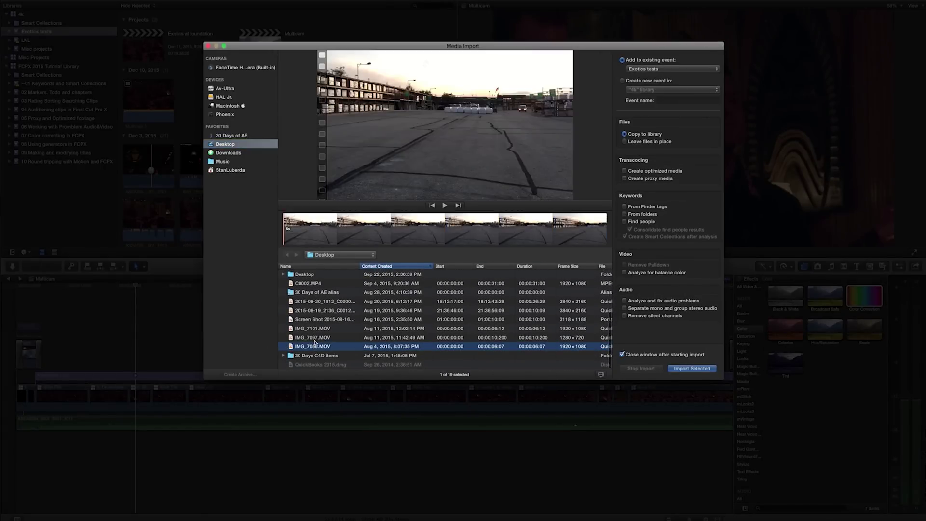
{"action": "left_click", "coordinate": [314, 338]}
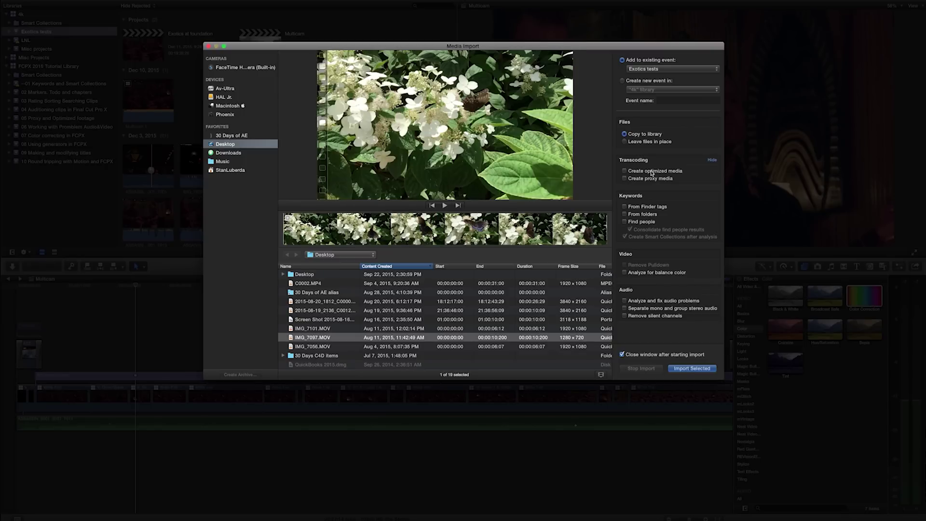
{"action": "mouse_move", "coordinate": [655, 170]}
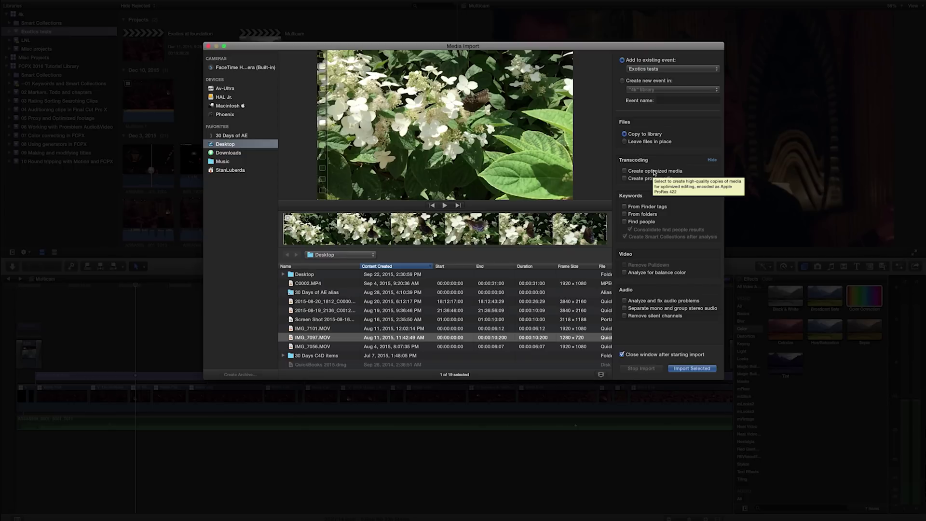
{"action": "left_click_drag", "start_coordinate": [263, 48], "coordinate": [181, 154]}
{"action": "left_click_drag", "start_coordinate": [286, 145], "coordinate": [341, 59]}
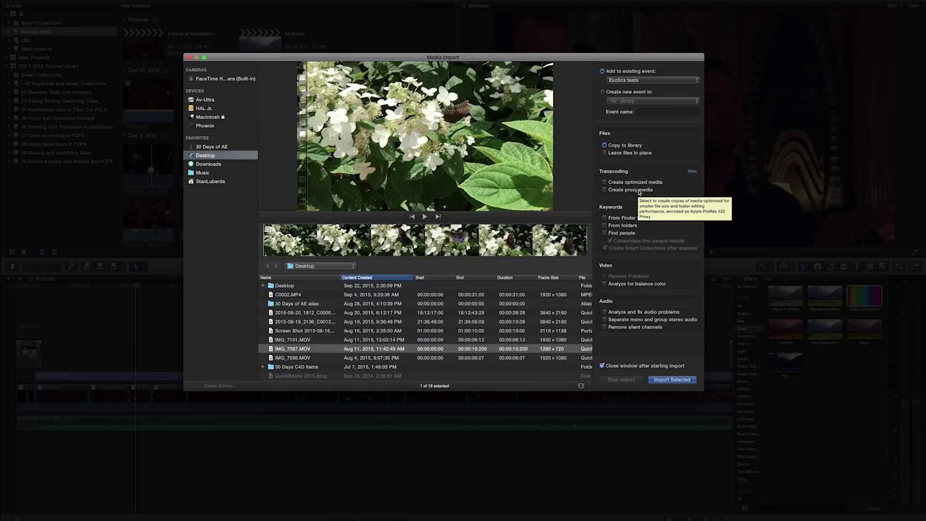
{"action": "left_click", "coordinate": [188, 57]}
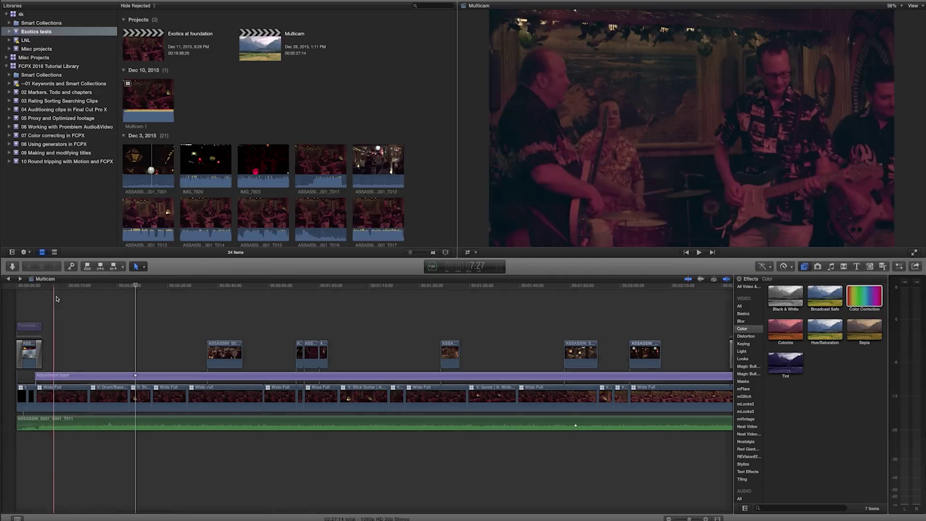
{"action": "left_click", "coordinate": [55, 288]}
{"action": "key", "text": "space"}
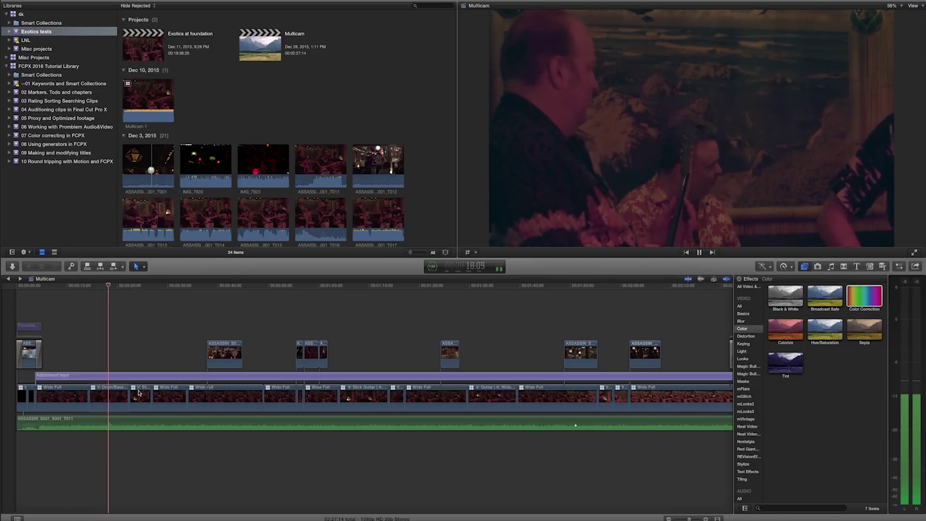
{"action": "left_click", "coordinate": [202, 287]}
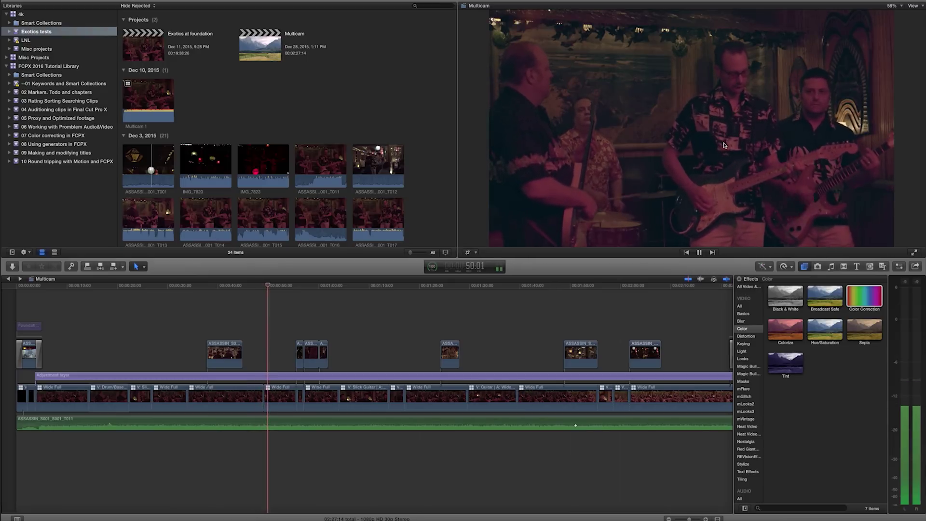
{"action": "key", "text": "space"}
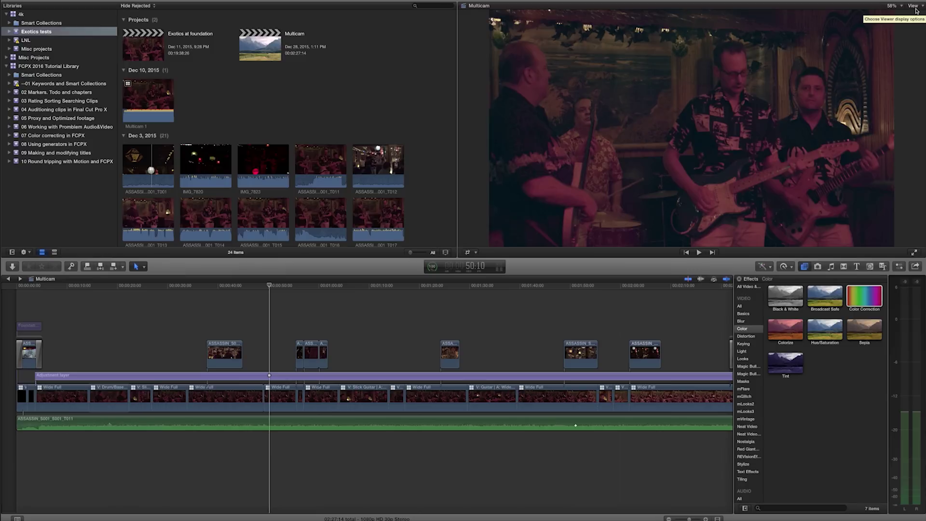
{"action": "left_click", "coordinate": [916, 10]}
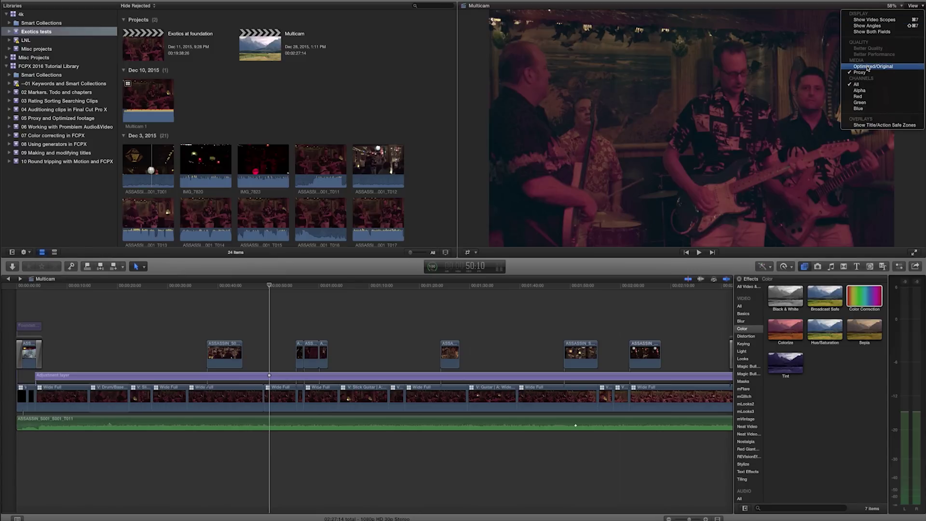
{"action": "left_click", "coordinate": [876, 67]}
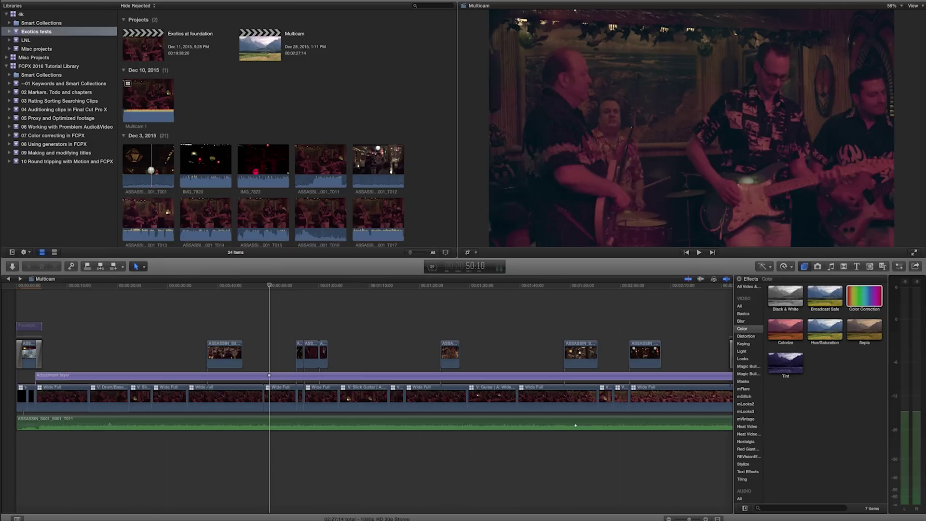
{"action": "left_click", "coordinate": [913, 6]}
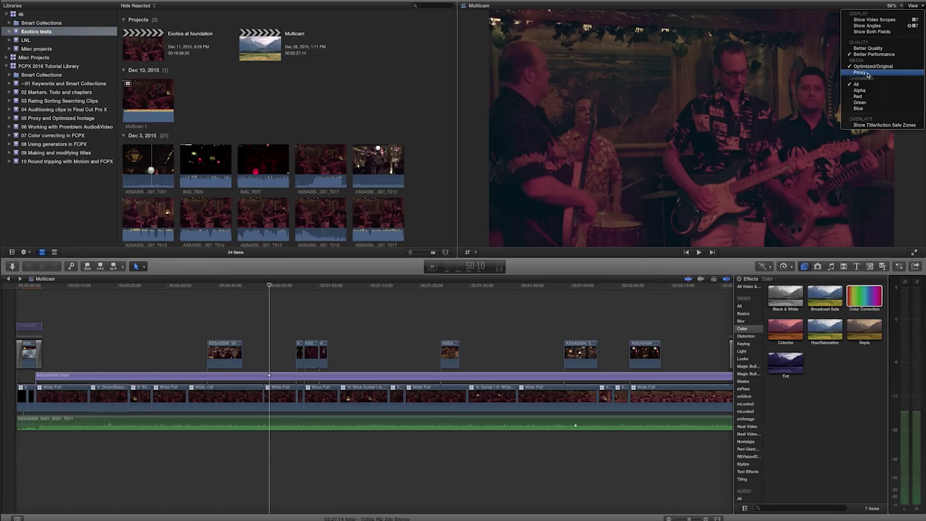
{"action": "left_click", "coordinate": [867, 74]}
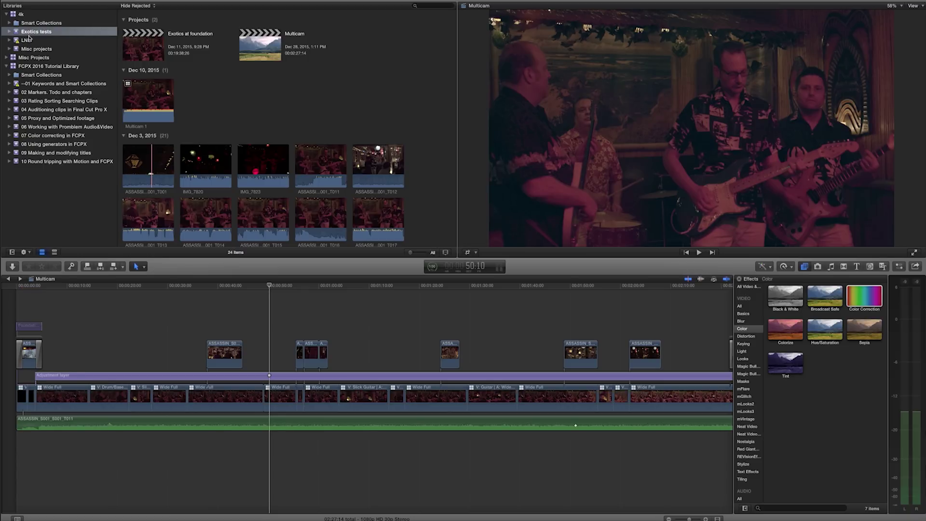
{"action": "left_click", "coordinate": [912, 7]}
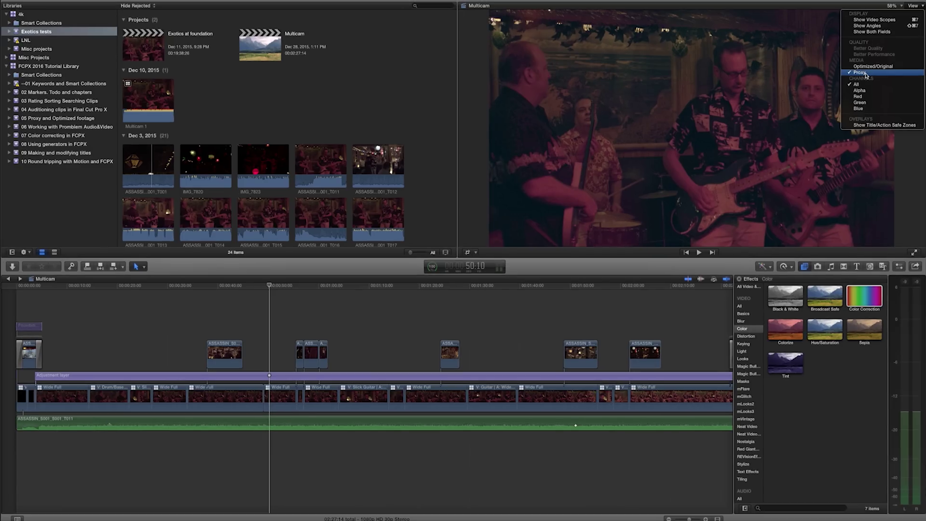
{"action": "left_click", "coordinate": [68, 86]}
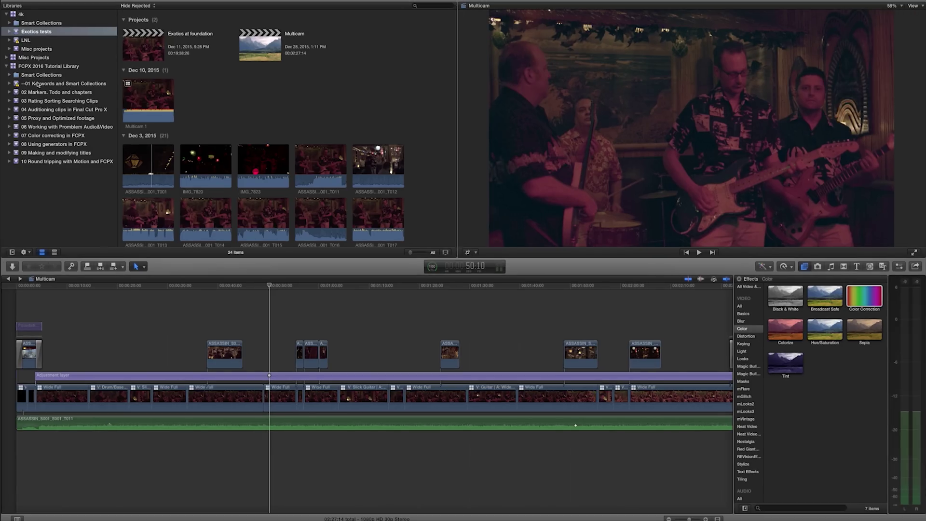
- In 01 Keywords and Smart Collections, play Optimized/Original media and select clips MVI_0184–MVI_0188
{"action": "left_click", "coordinate": [47, 86]}
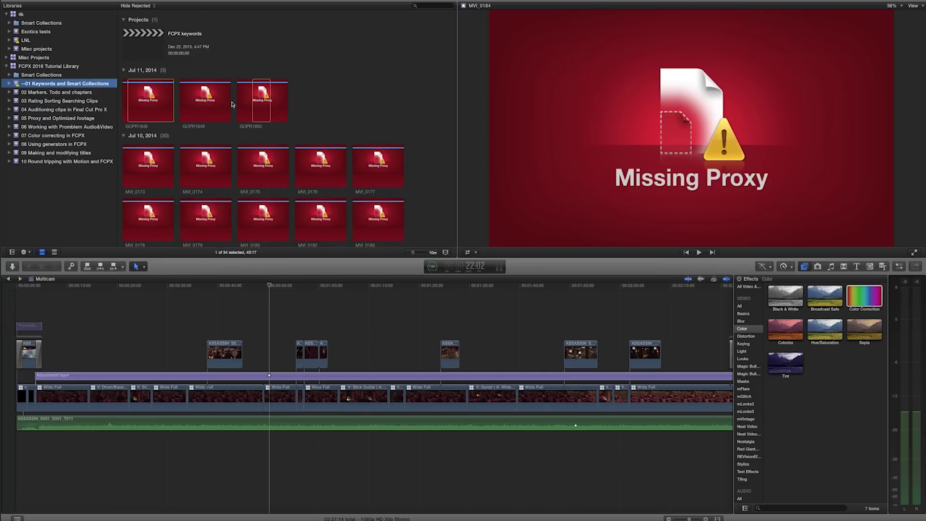
{"action": "key", "text": "super+1"}
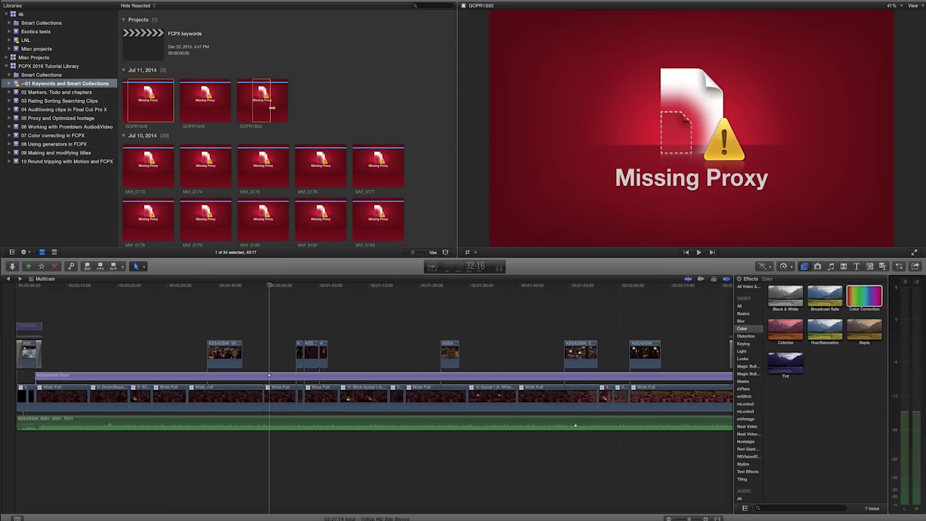
{"action": "scroll", "coordinate": [271, 109], "scroll_direction": "down", "scroll_amount": 3}
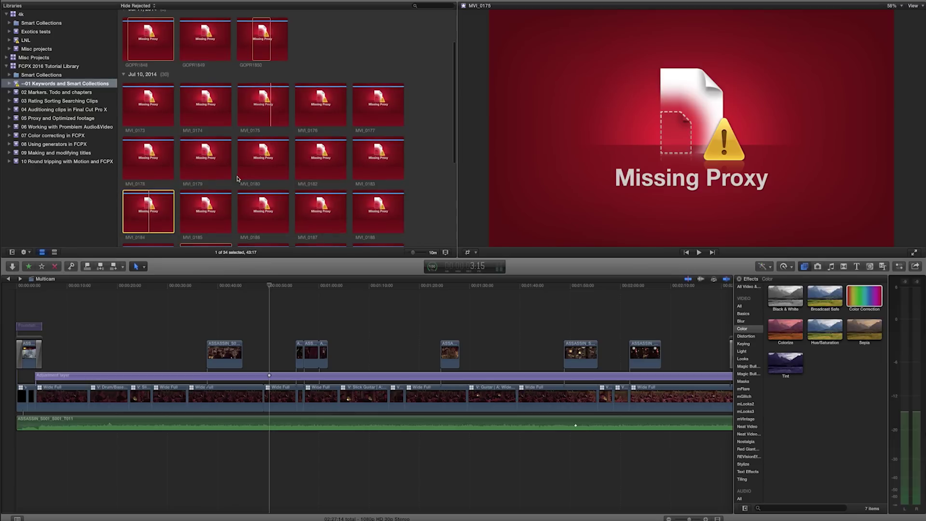
{"action": "scroll", "coordinate": [270, 137], "scroll_direction": "down", "scroll_amount": 5}
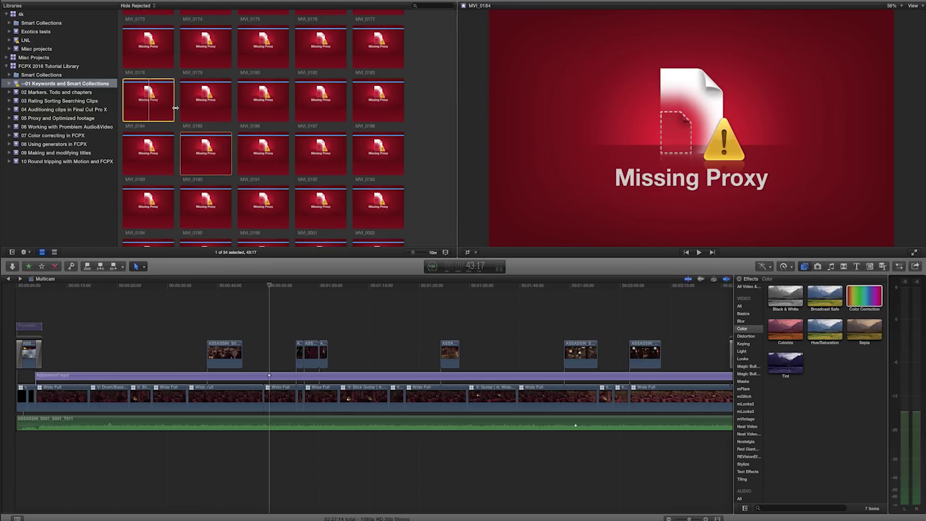
{"action": "left_click", "coordinate": [912, 9]}
{"action": "left_click", "coordinate": [877, 66]}
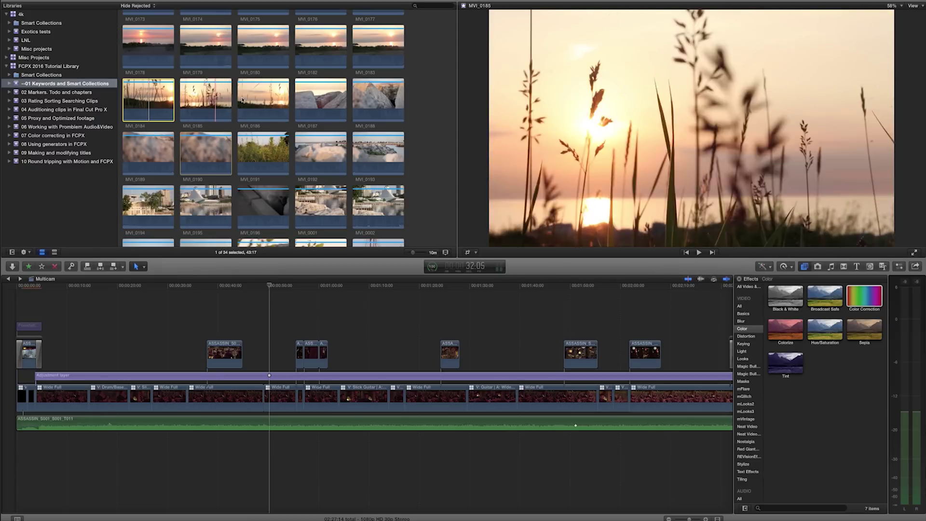
{"action": "left_click_drag", "start_coordinate": [426, 103], "coordinate": [153, 93]}
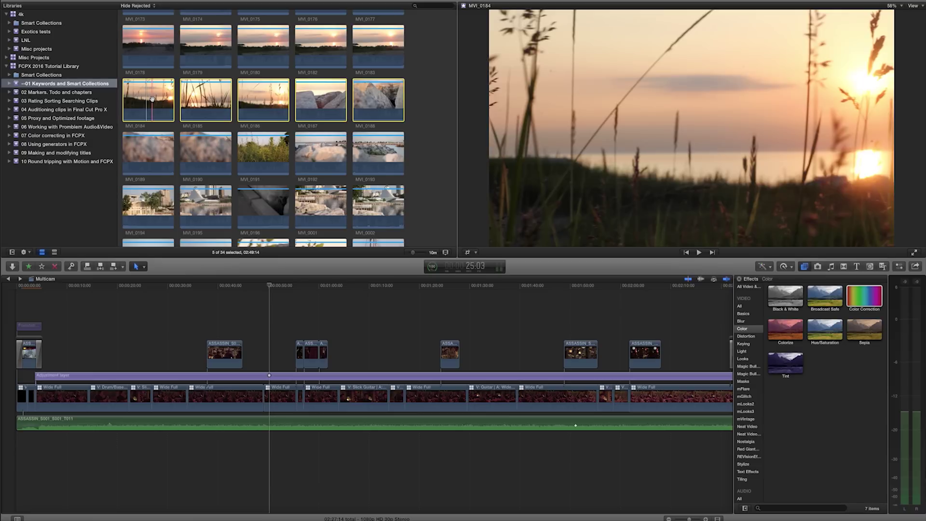
{"action": "right_click", "coordinate": [151, 100]}
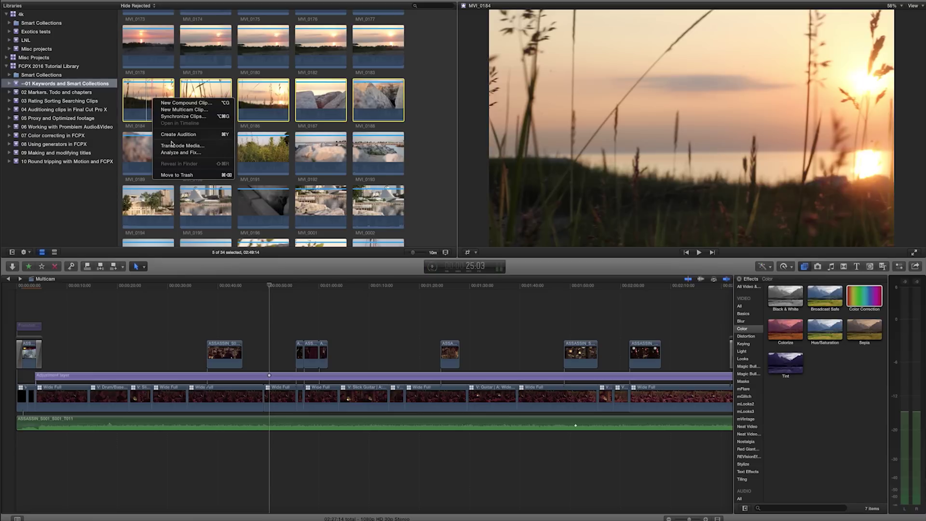
- Transcode clips MVI_0184–MVI_0188 to proxy media only, leaving optimized media unchecked
{"action": "left_click", "coordinate": [178, 149]}
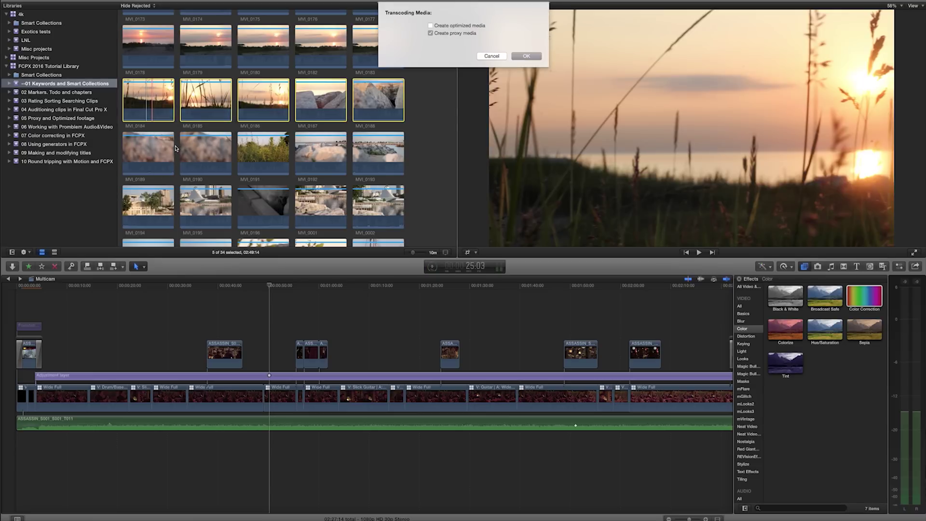
{"action": "left_click", "coordinate": [431, 27]}
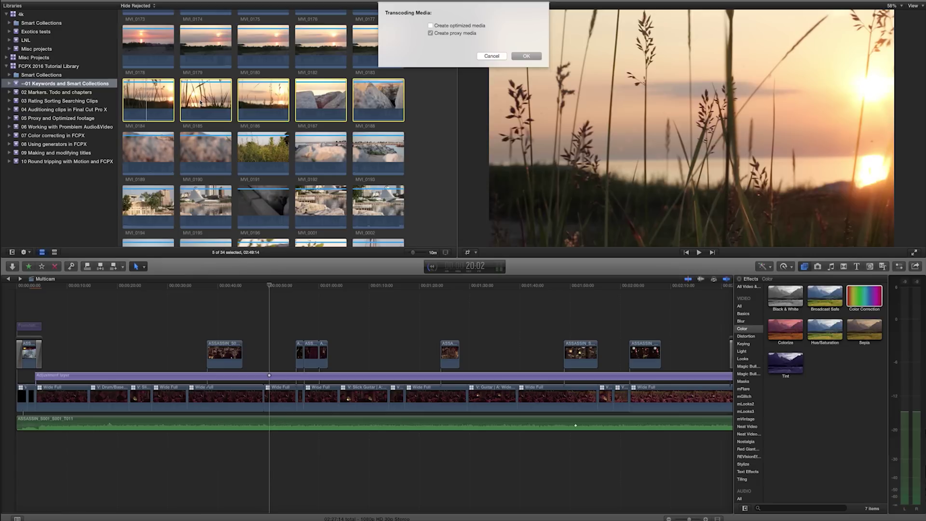
{"action": "left_click", "coordinate": [533, 57]}
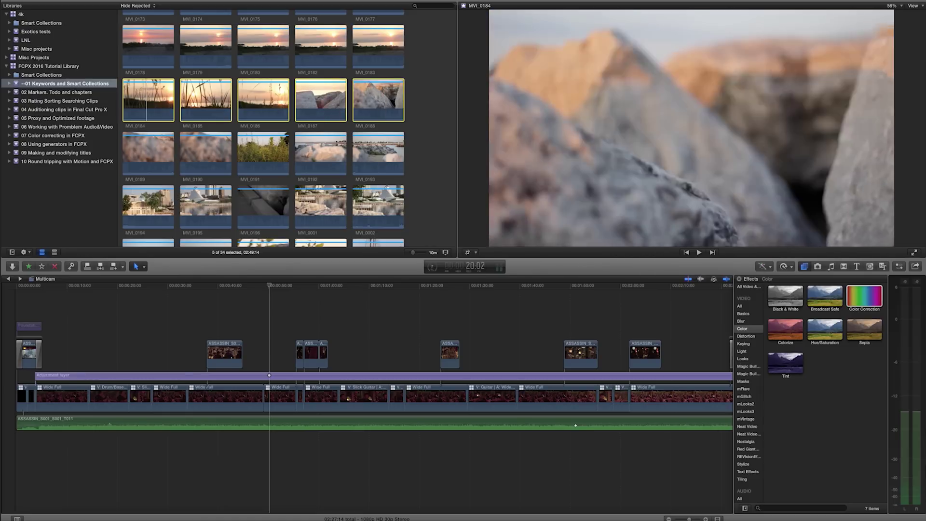
- View proxies, resume the paused transcodes in Background Tasks, then return to Optimized/Original
{"action": "left_click", "coordinate": [914, 6]}
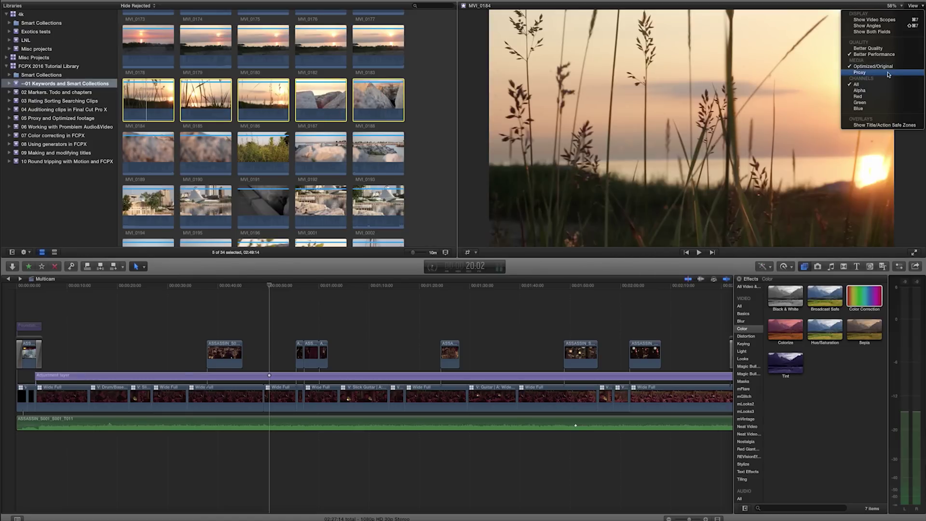
{"action": "left_click", "coordinate": [861, 72]}
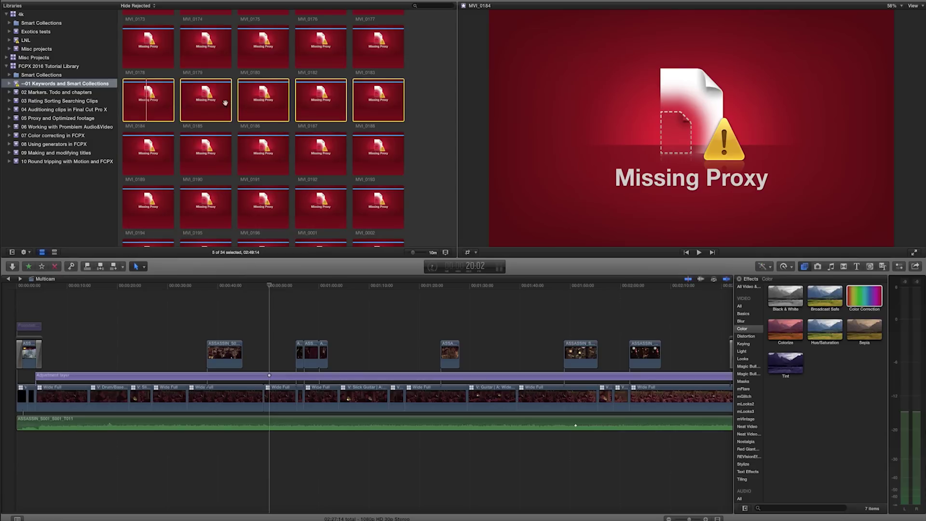
{"action": "left_click", "coordinate": [432, 270]}
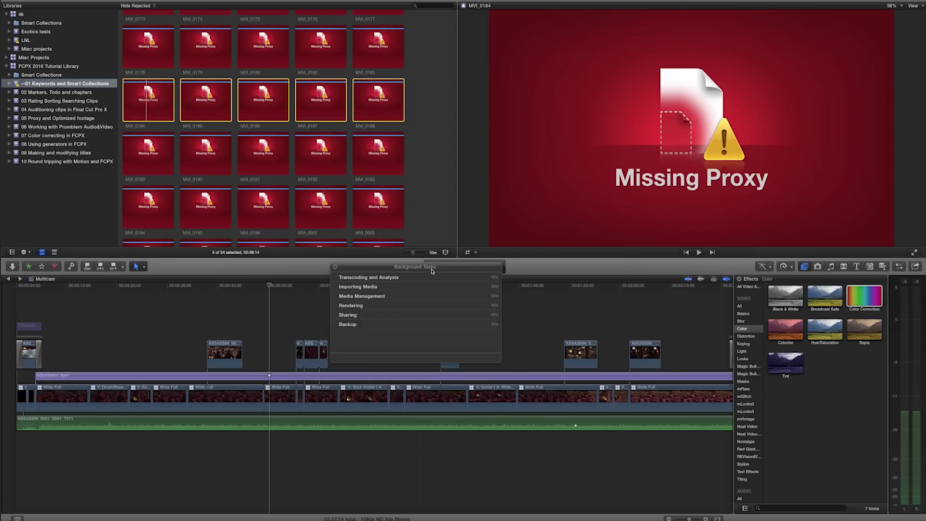
{"action": "left_click", "coordinate": [336, 278]}
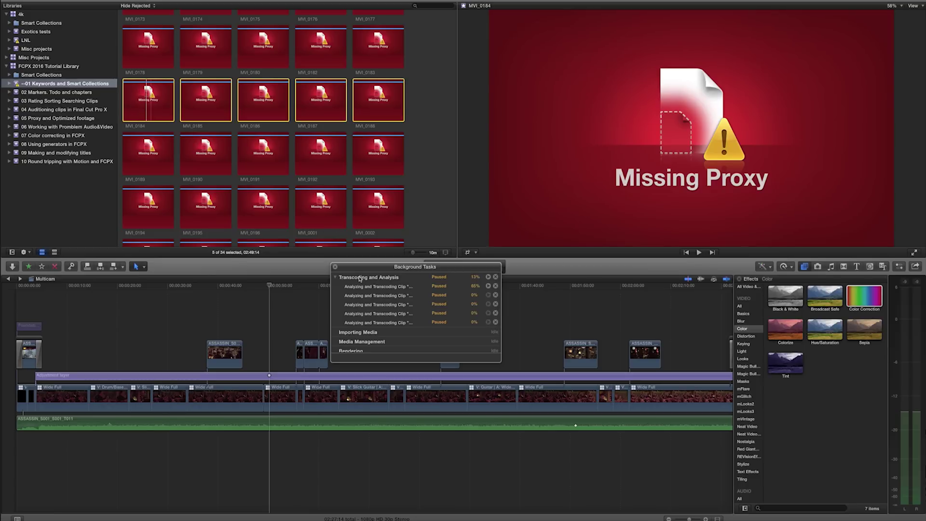
{"action": "left_click", "coordinate": [488, 278]}
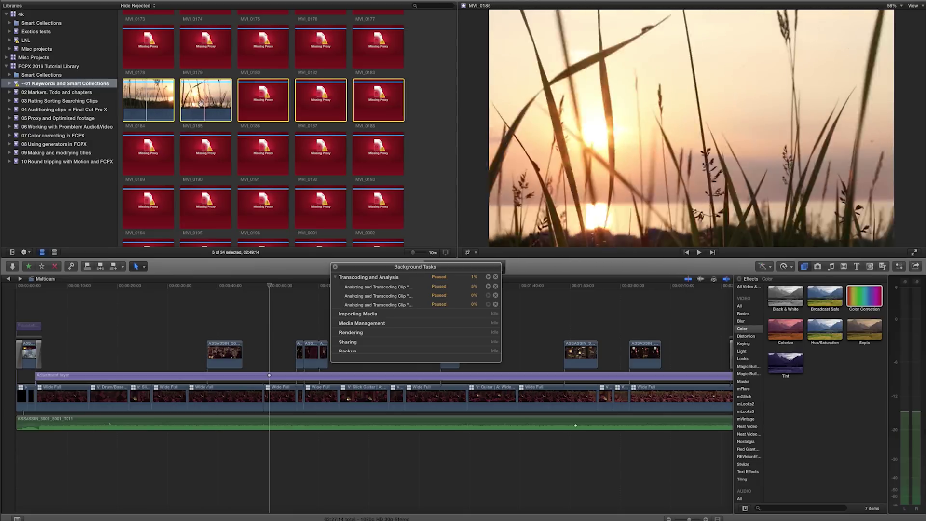
{"action": "left_click", "coordinate": [913, 6]}
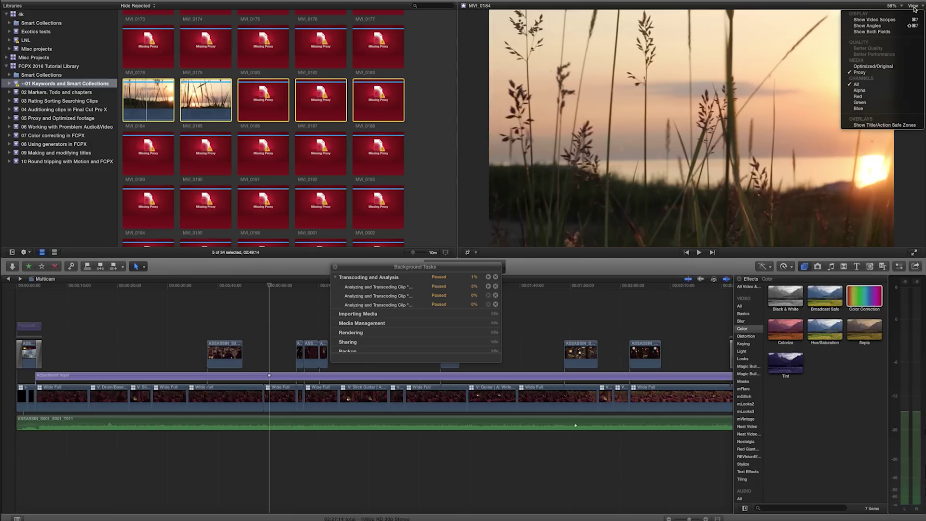
{"action": "left_click", "coordinate": [874, 66]}
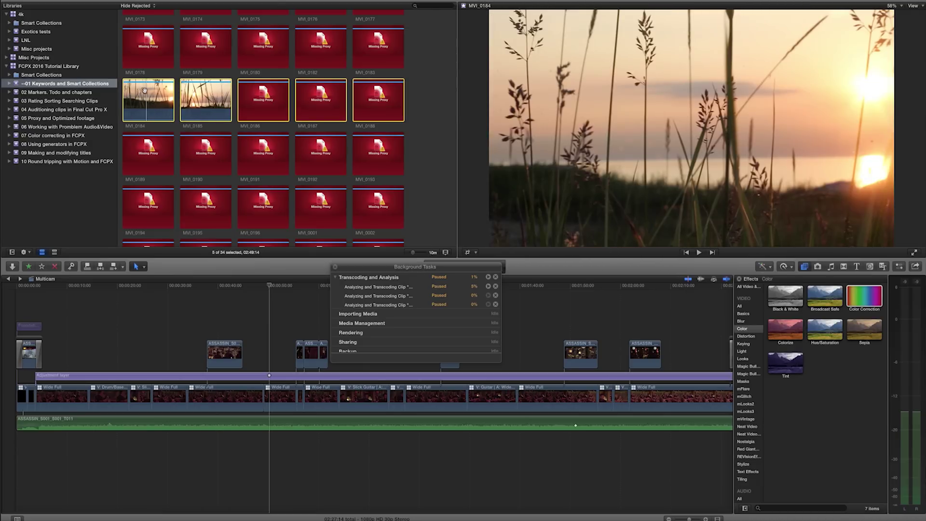
- Open the Exotics at foundation and Multicam projects in Exotics tests, closing Background Tasks
{"action": "left_click", "coordinate": [17, 33]}
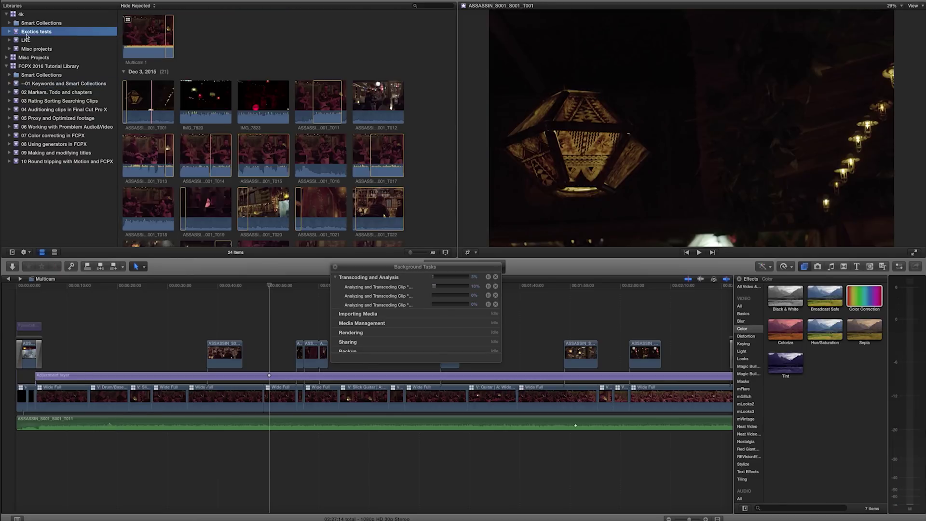
{"action": "scroll", "coordinate": [147, 49], "scroll_direction": "up", "scroll_amount": 3}
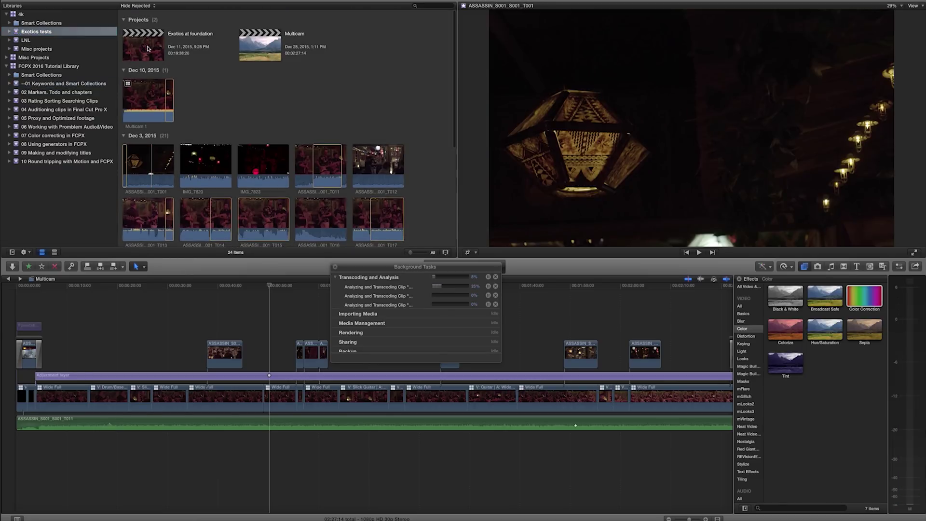
{"action": "double_click", "coordinate": [148, 49]}
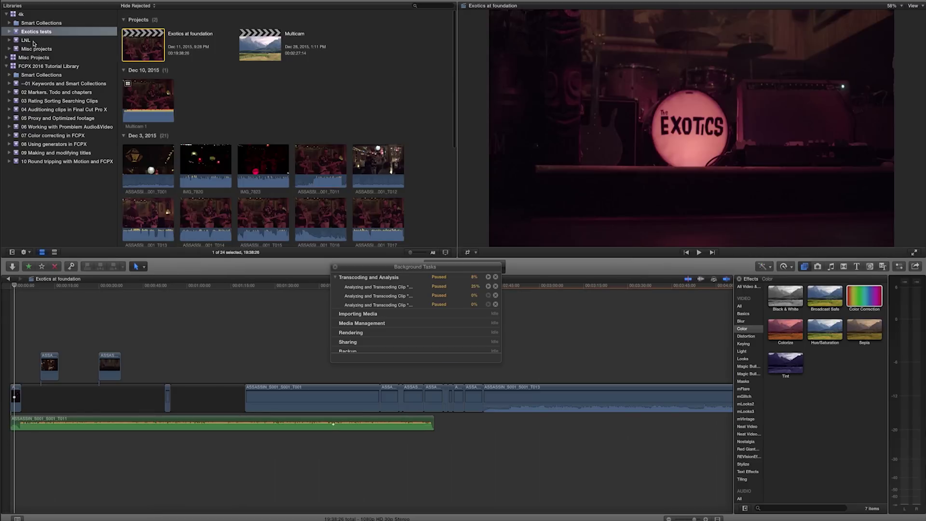
{"action": "left_click", "coordinate": [334, 267]}
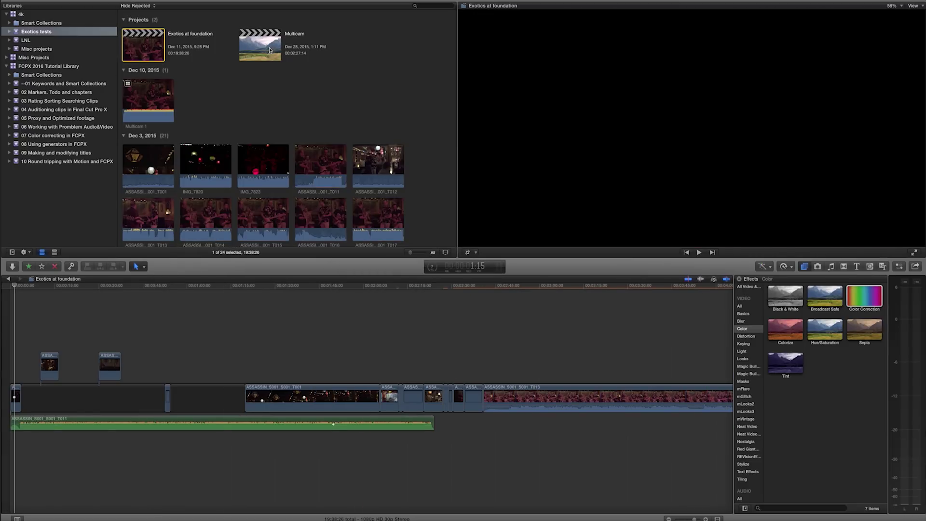
{"action": "double_click", "coordinate": [270, 49]}
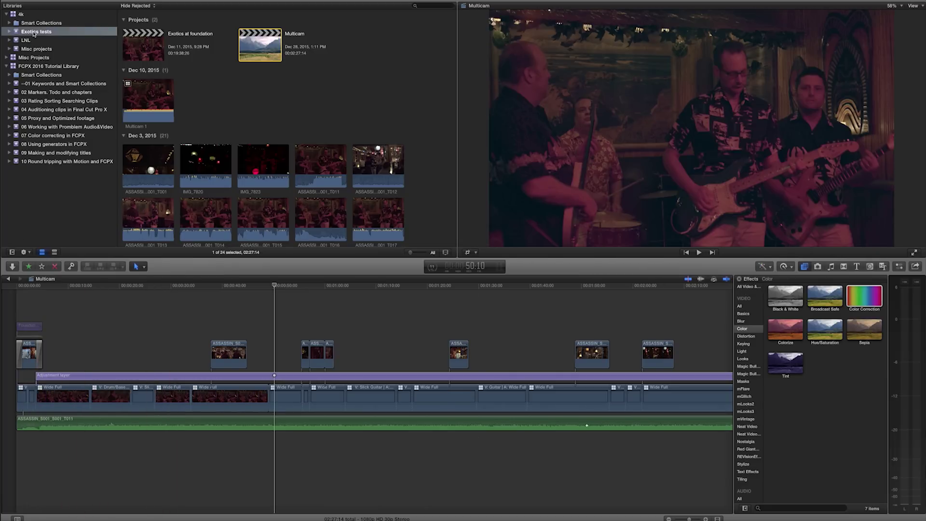
{"action": "left_click", "coordinate": [24, 32]}
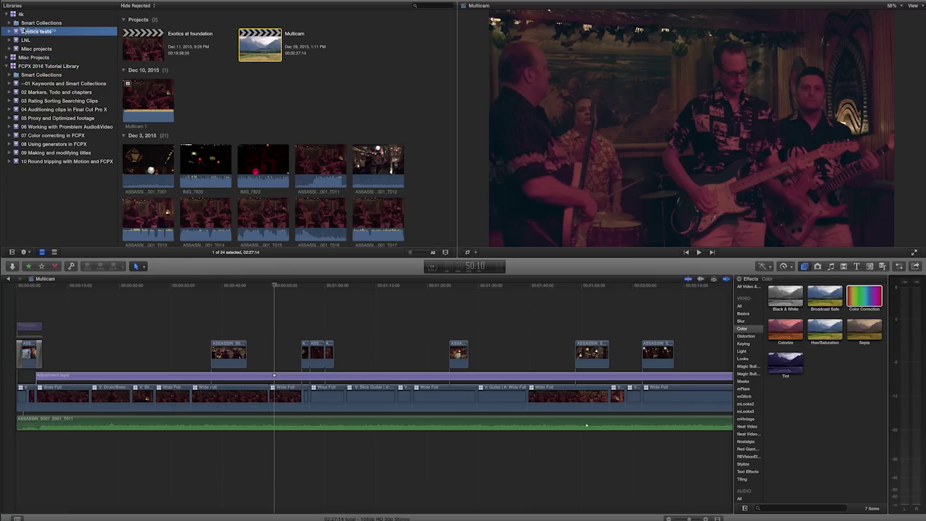
{"action": "left_click", "coordinate": [73, 0]}
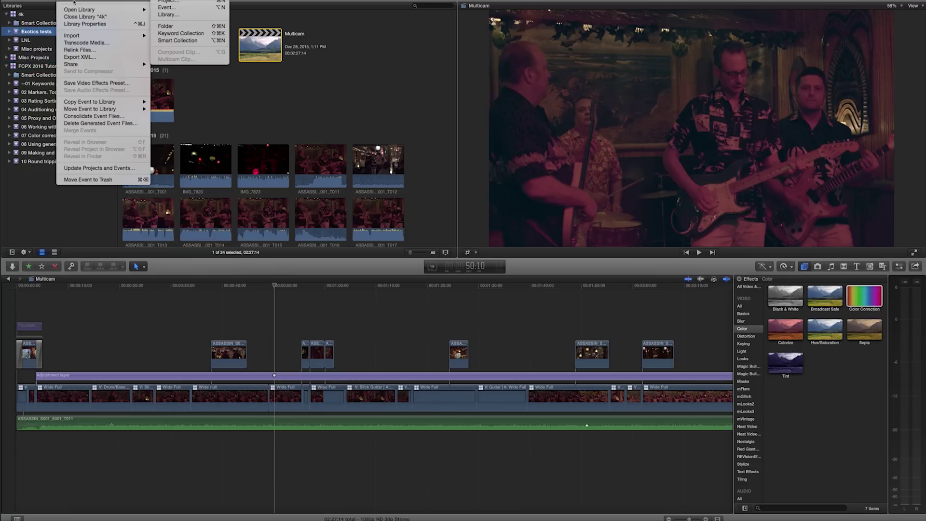
- Save a new TRAVEL EDIT library on the Desktop and reselect the Exotics tests event
{"action": "key", "text": "Escape"}
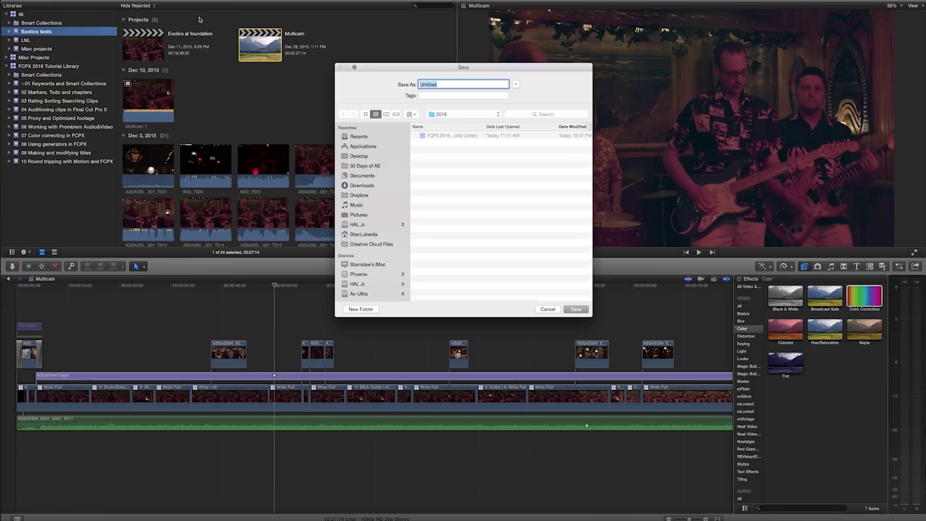
{"action": "type", "text": "TRAVEL"}
{"action": "type", "text": " EDIT"}
{"action": "left_click", "coordinate": [366, 156]}
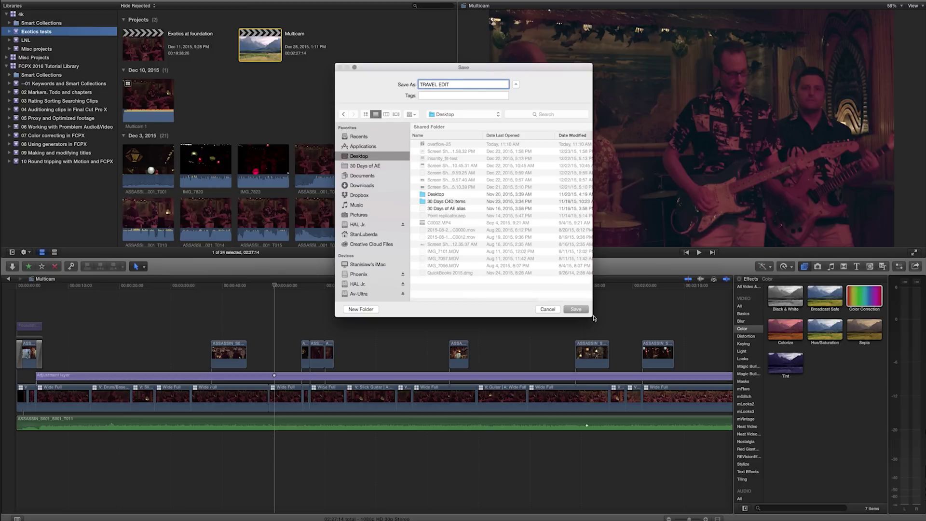
{"action": "left_click", "coordinate": [576, 309]}
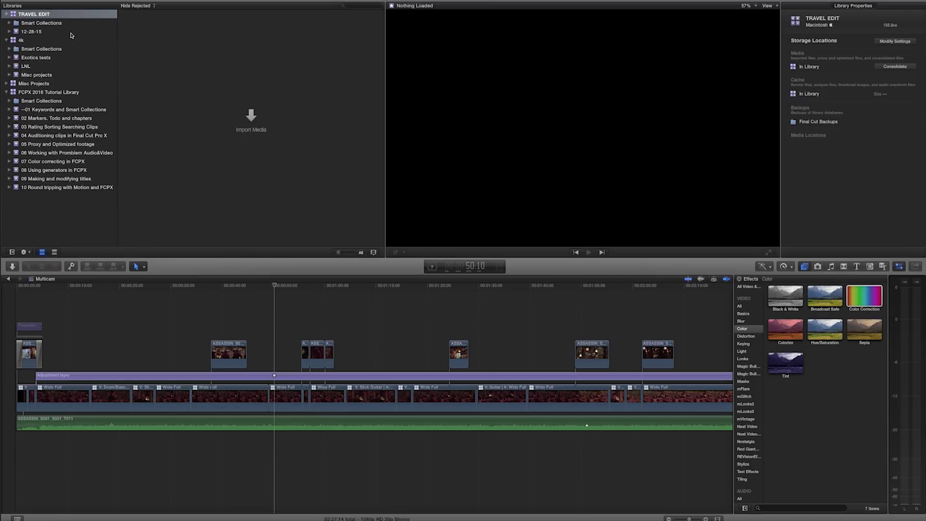
{"action": "left_click", "coordinate": [31, 59]}
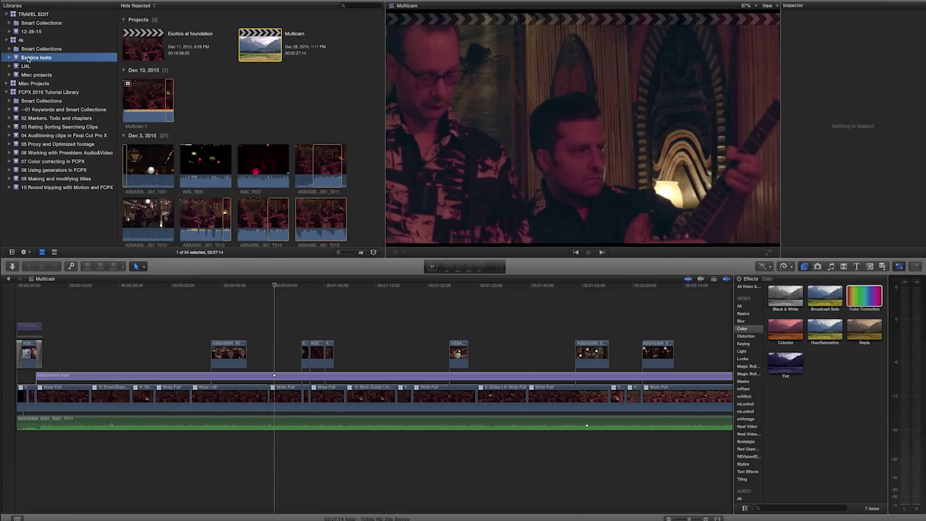
- Copy Exotics tests into TRAVEL EDIT with proxy media, then select Exotics at foundation
{"action": "left_click_drag", "start_coordinate": [27, 59], "coordinate": [24, 16]}
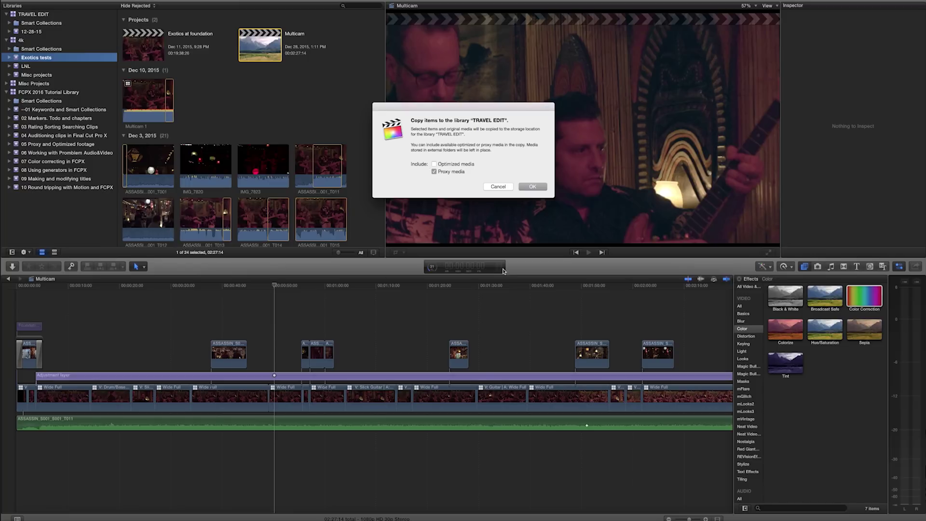
{"action": "left_click", "coordinate": [507, 186]}
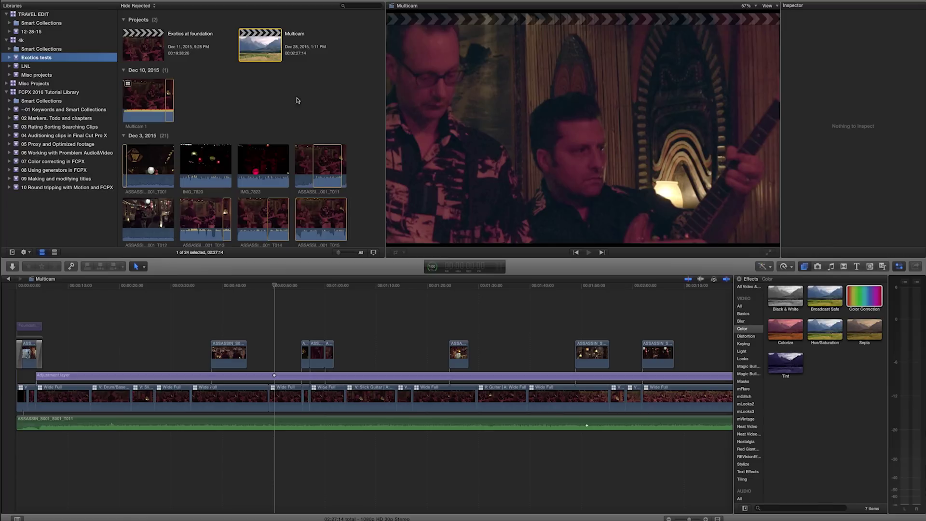
{"action": "left_click", "coordinate": [154, 48]}
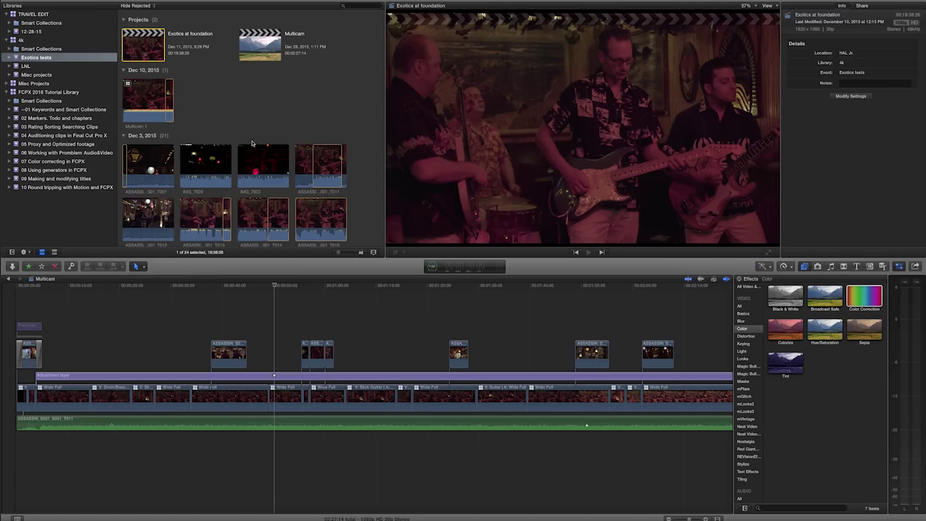
{"action": "left_click", "coordinate": [160, 161]}
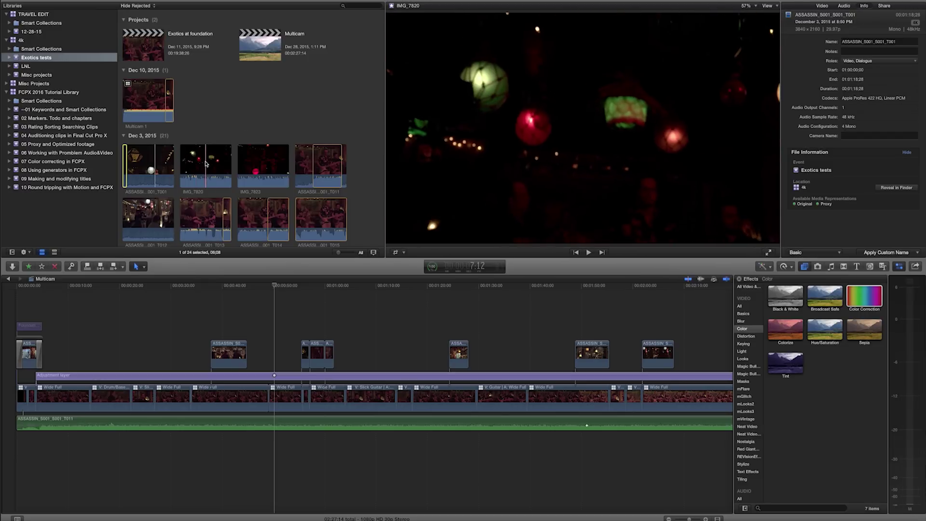
{"action": "left_click", "coordinate": [205, 164]}
{"action": "left_click", "coordinate": [321, 215]}
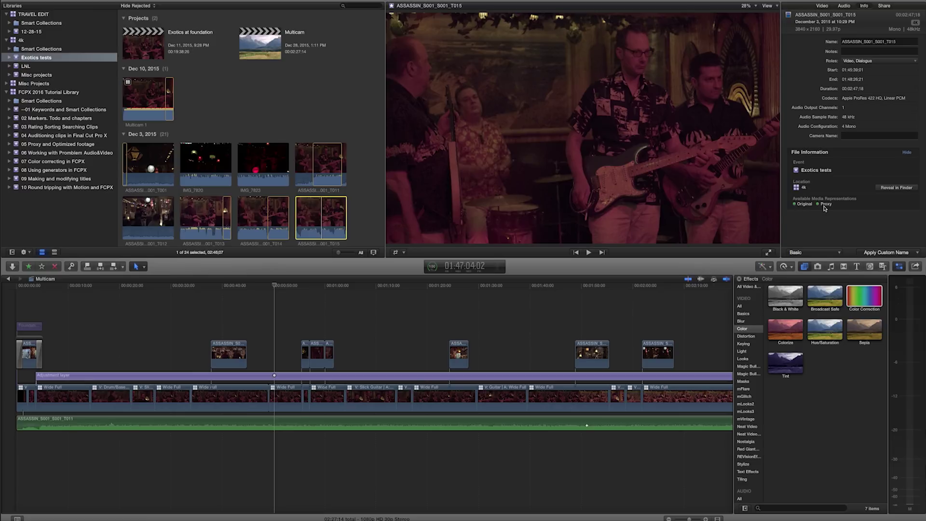
{"action": "left_click", "coordinate": [31, 111]}
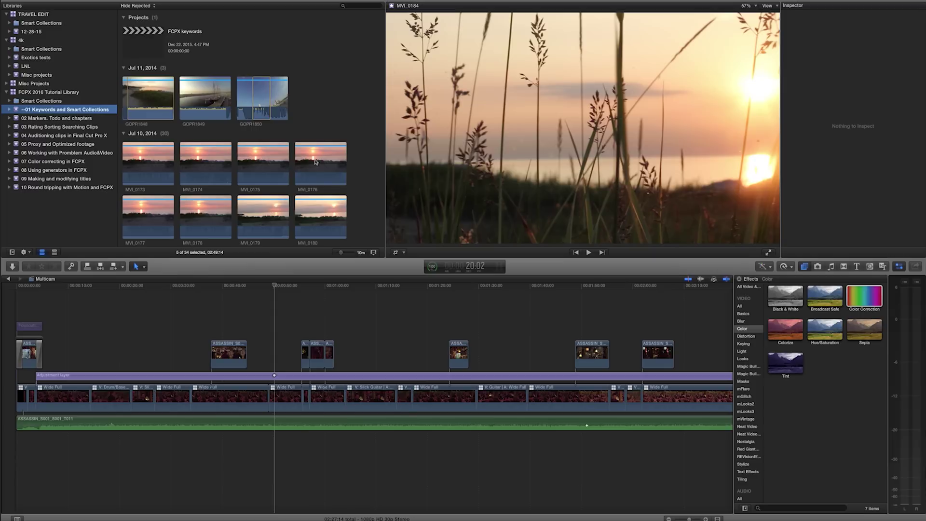
{"action": "left_click", "coordinate": [322, 158]}
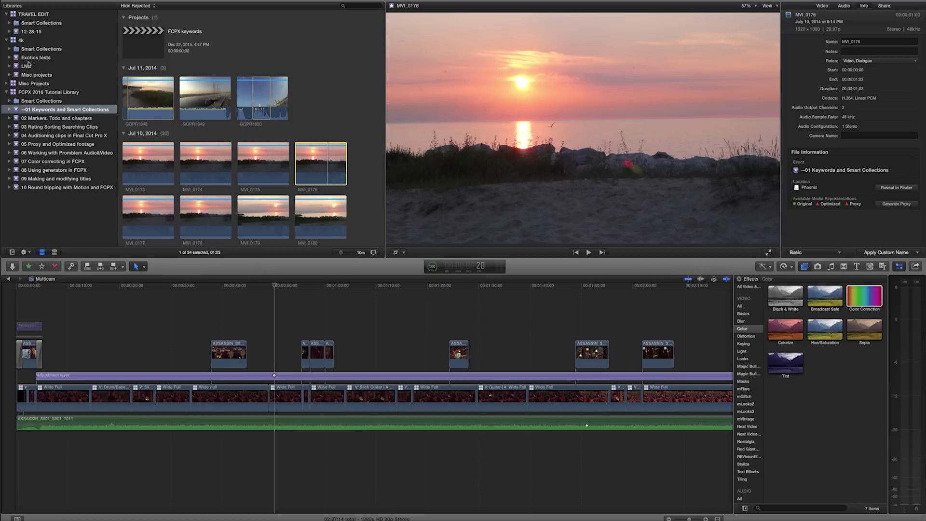
{"action": "left_click", "coordinate": [29, 58]}
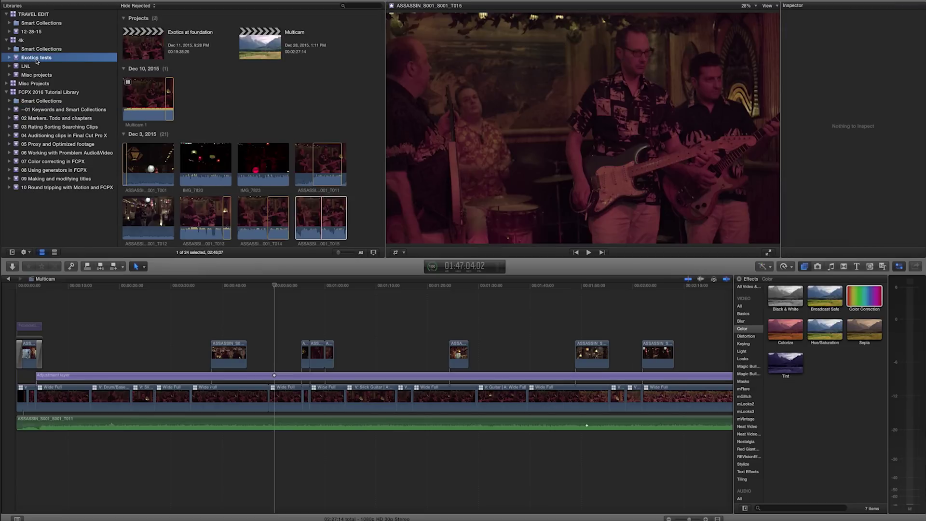